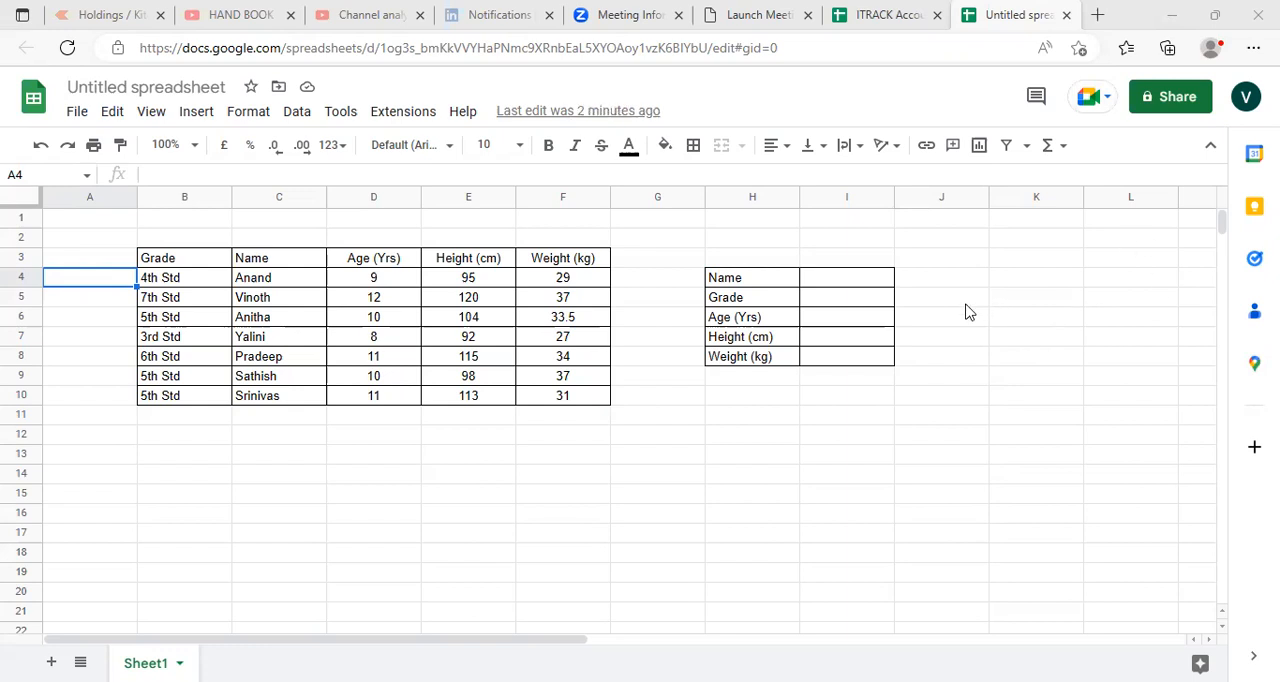
- Add a drop-down data validation rule to cell I4 beside the Name label
{"action": "left_click", "coordinate": [905, 300]}
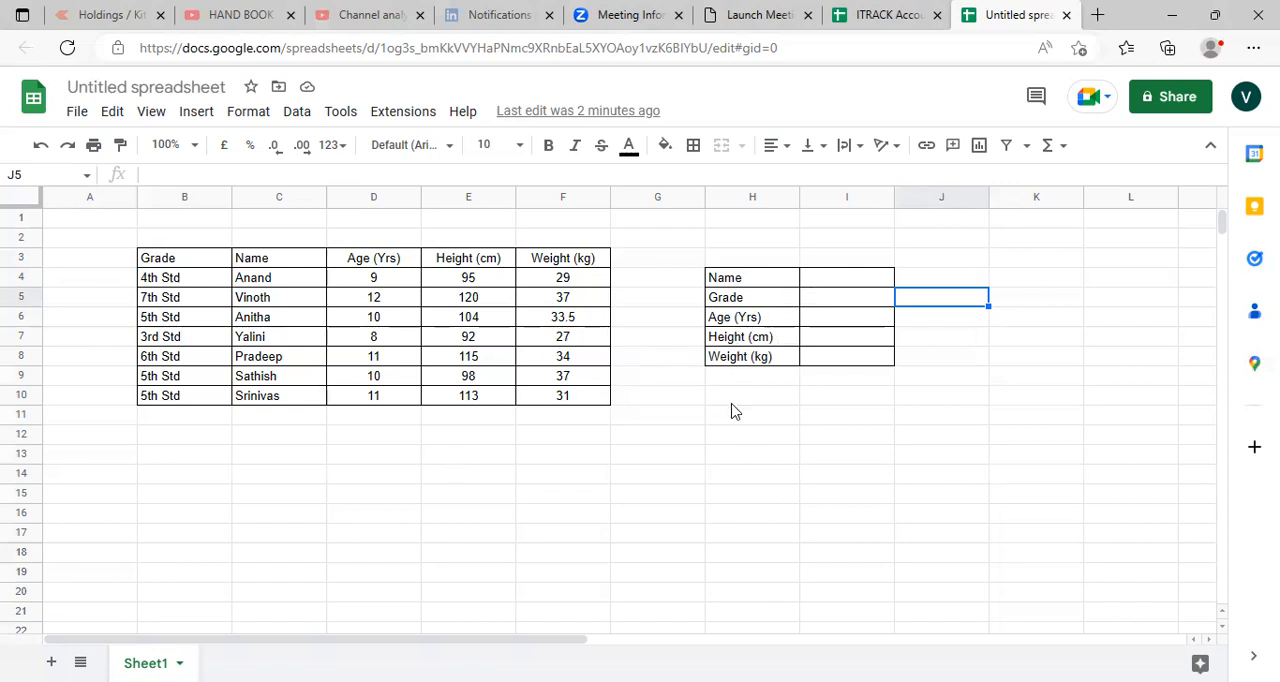
{"action": "left_click", "coordinate": [825, 281]}
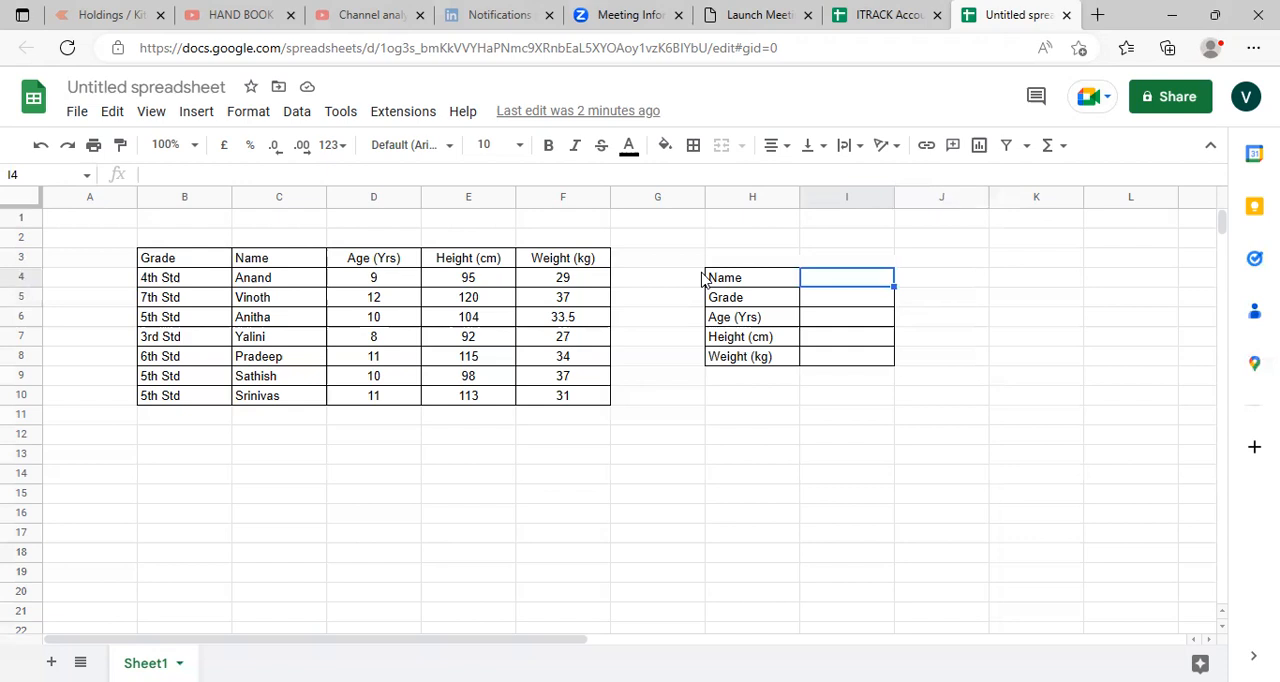
{"action": "left_click", "coordinate": [303, 118]}
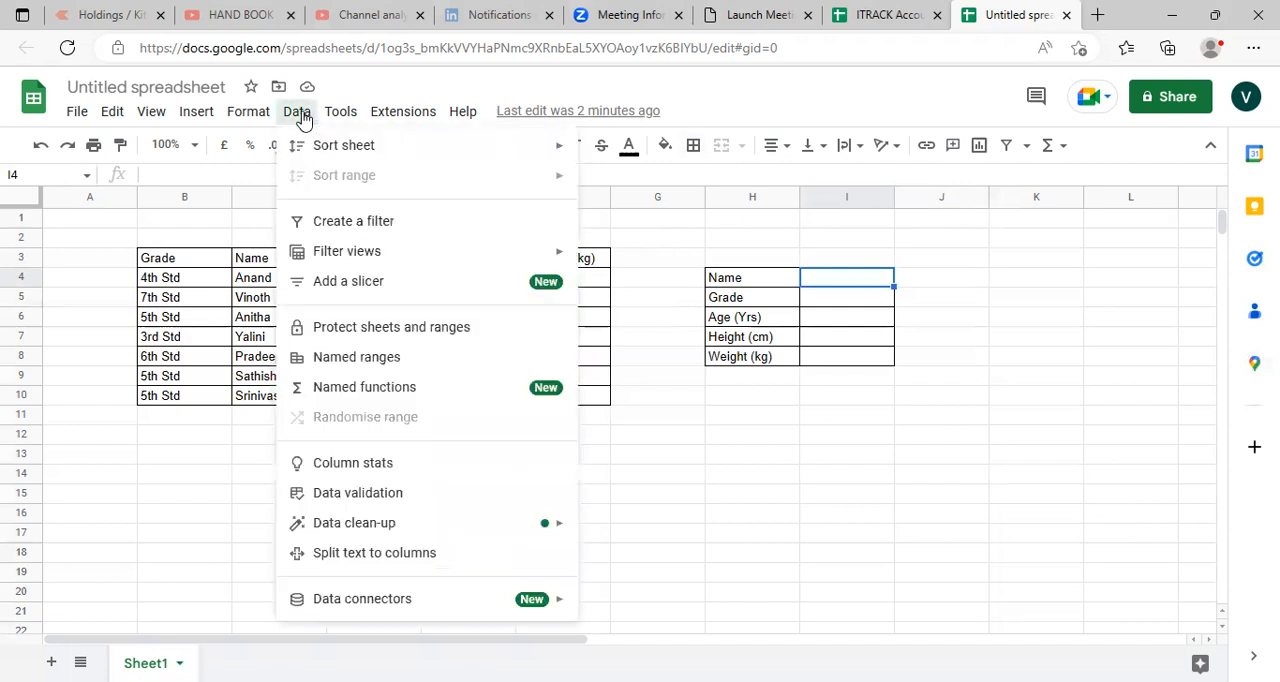
{"action": "left_click", "coordinate": [357, 494]}
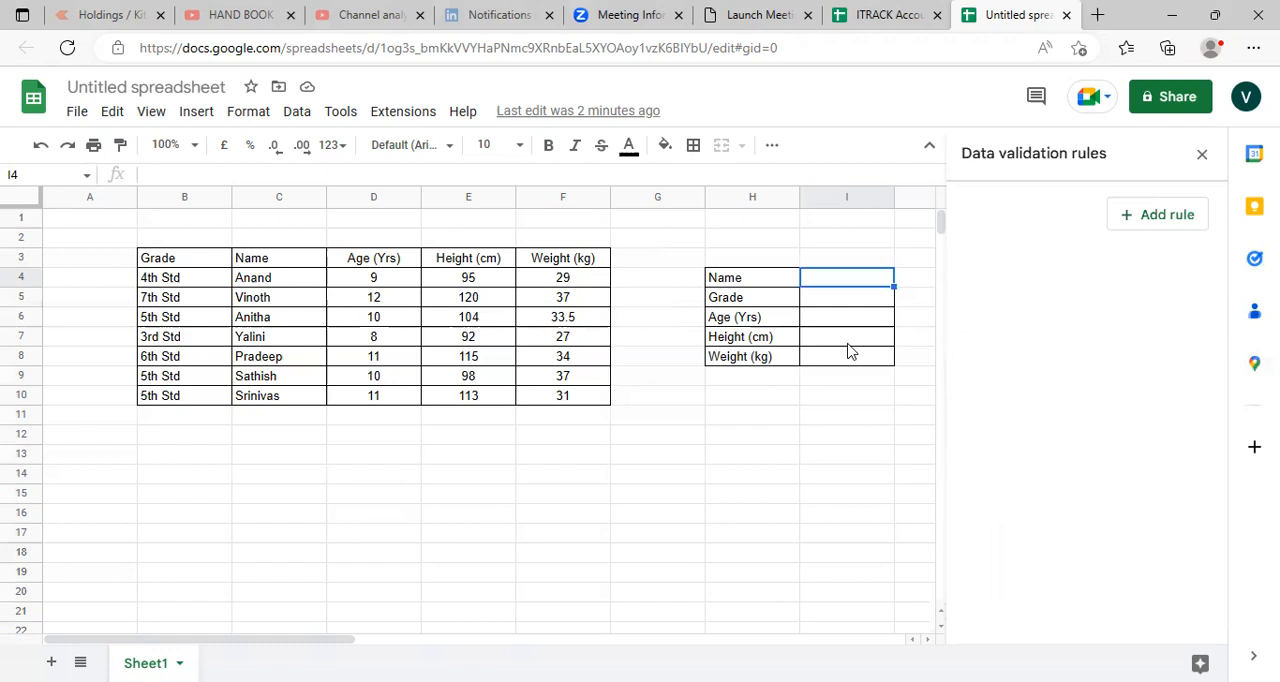
{"action": "left_click", "coordinate": [1122, 219]}
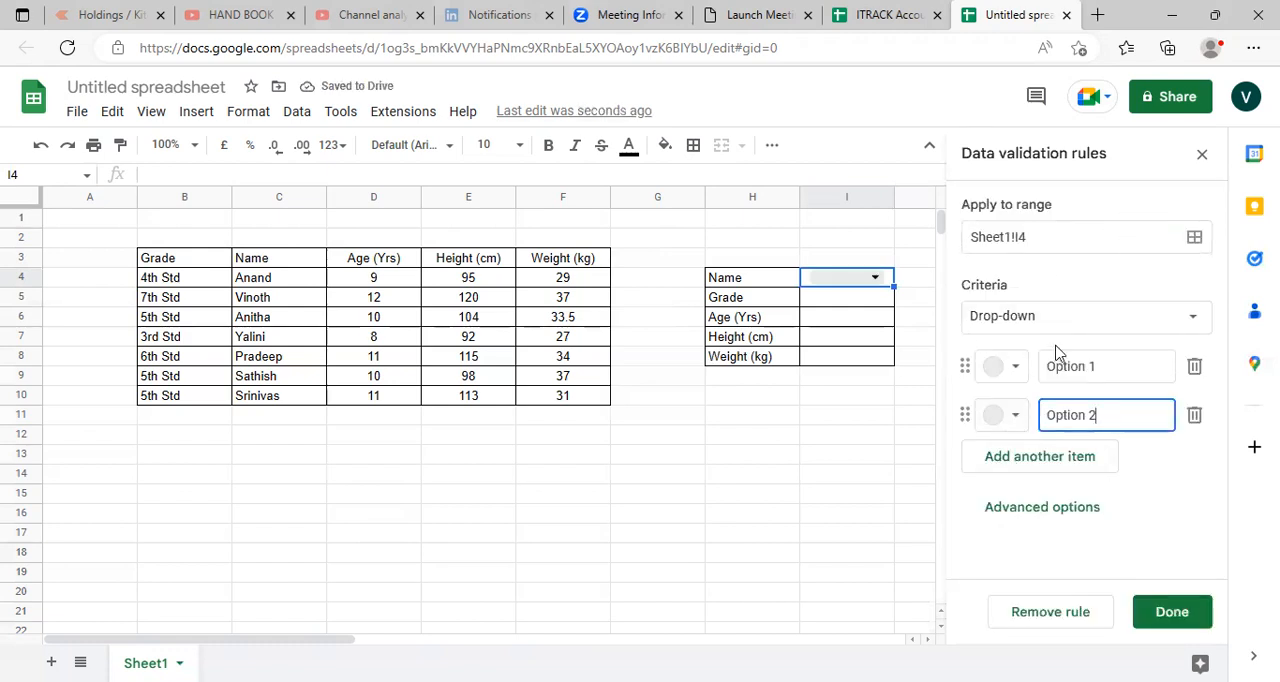
{"action": "left_click", "coordinate": [1010, 465]}
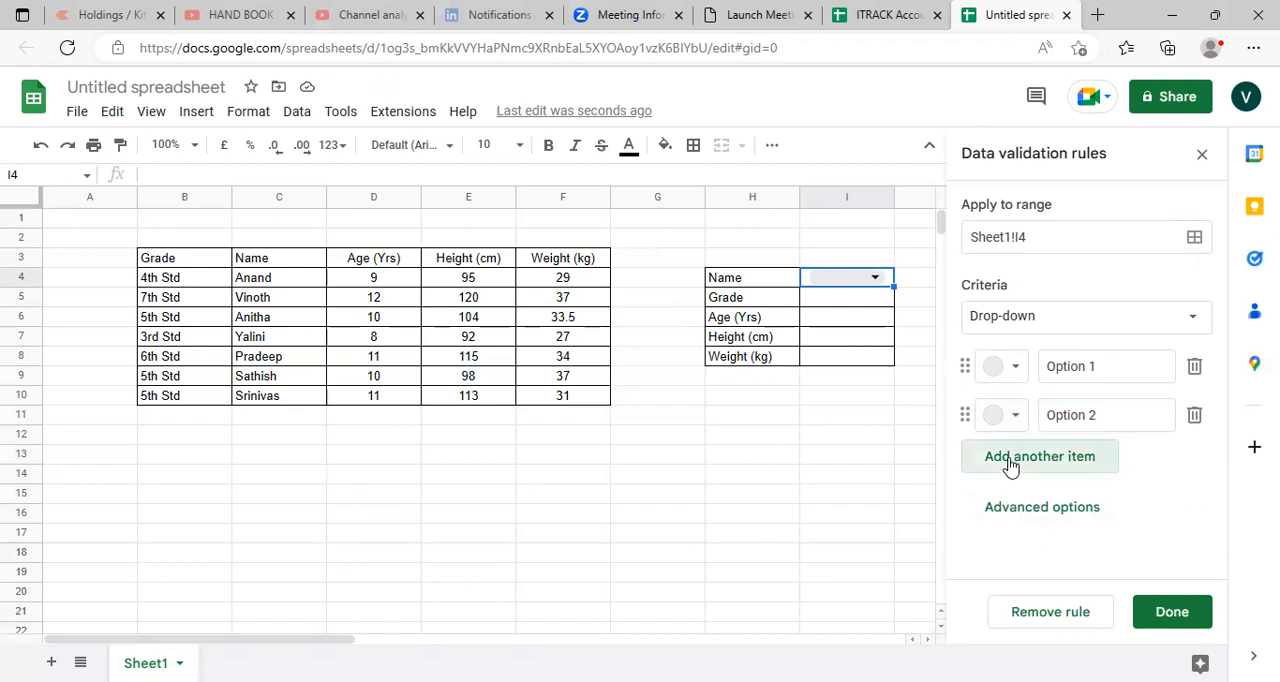
{"action": "left_click", "coordinate": [1192, 320]}
{"action": "left_click", "coordinate": [1141, 347]}
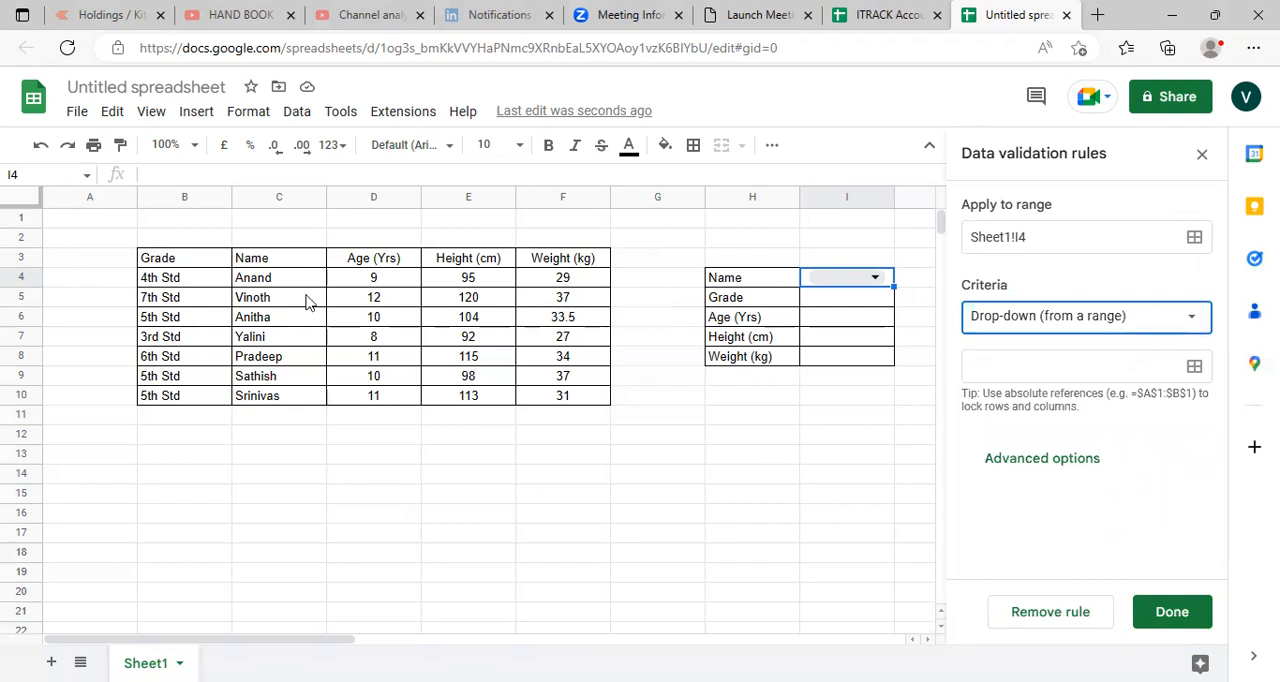
{"action": "left_click_drag", "start_coordinate": [254, 283], "coordinate": [268, 405]}
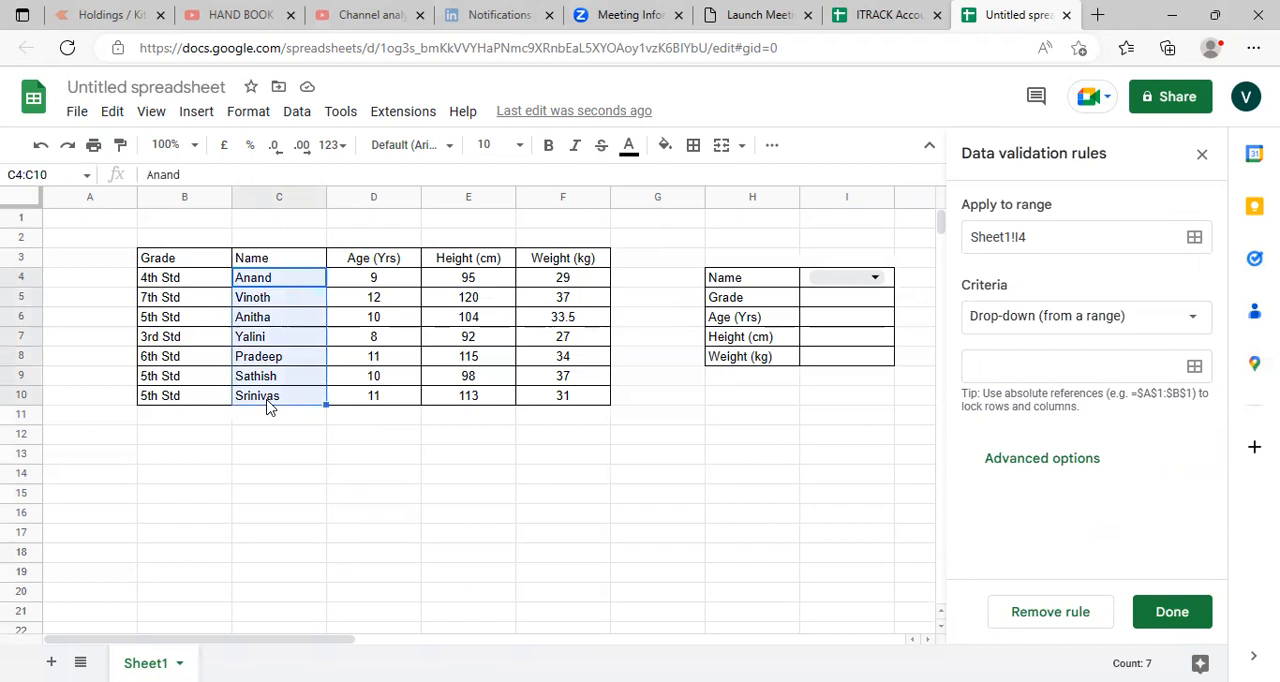
{"action": "left_click", "coordinate": [992, 370]}
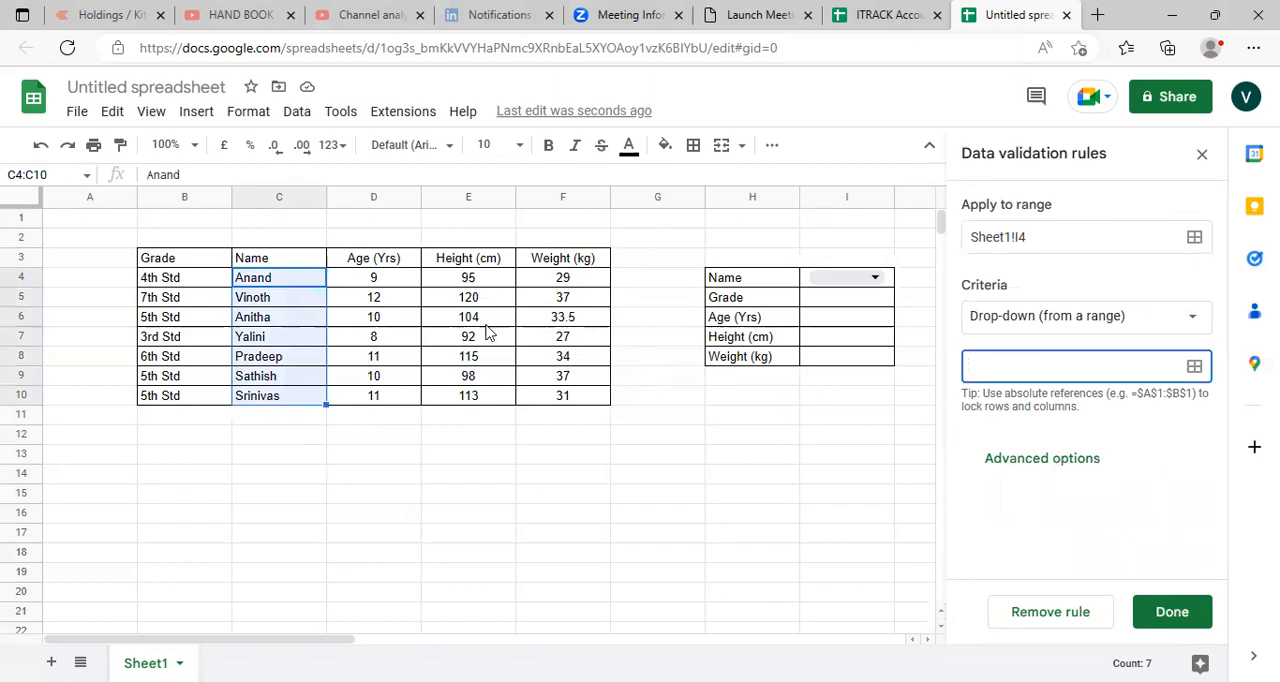
{"action": "left_click_drag", "start_coordinate": [257, 283], "coordinate": [264, 337]}
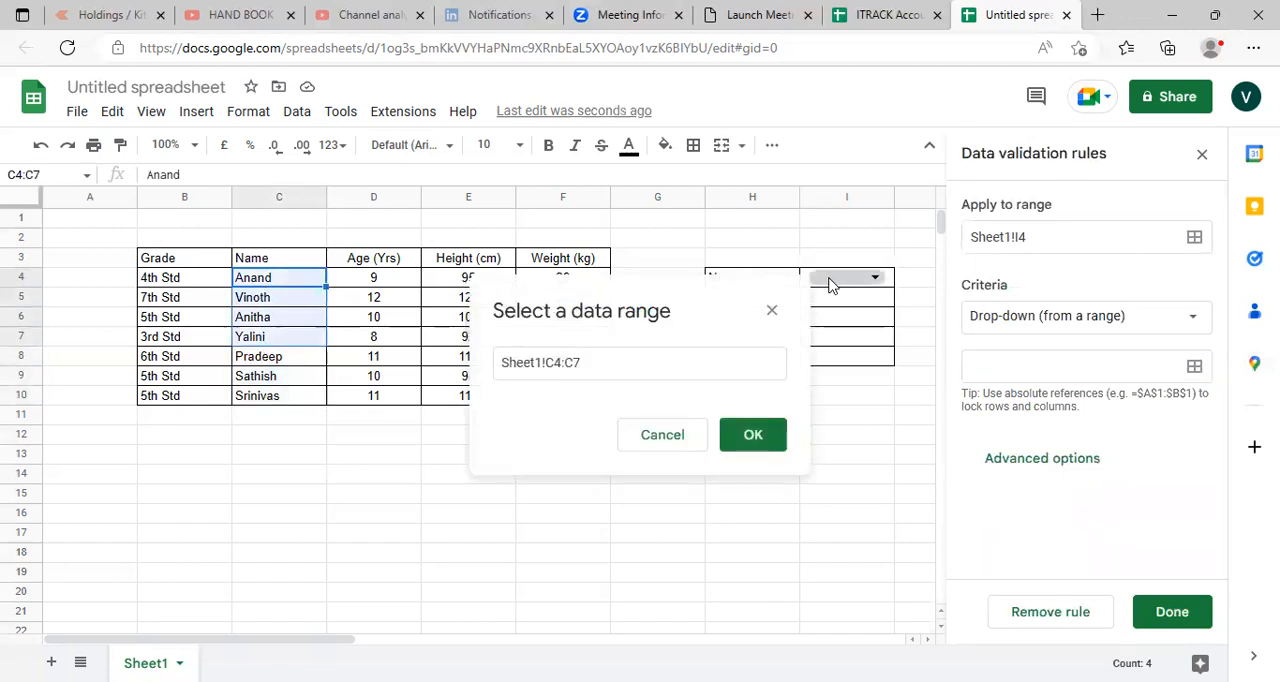
{"action": "left_click", "coordinate": [764, 321]}
{"action": "key", "text": "Escape"}
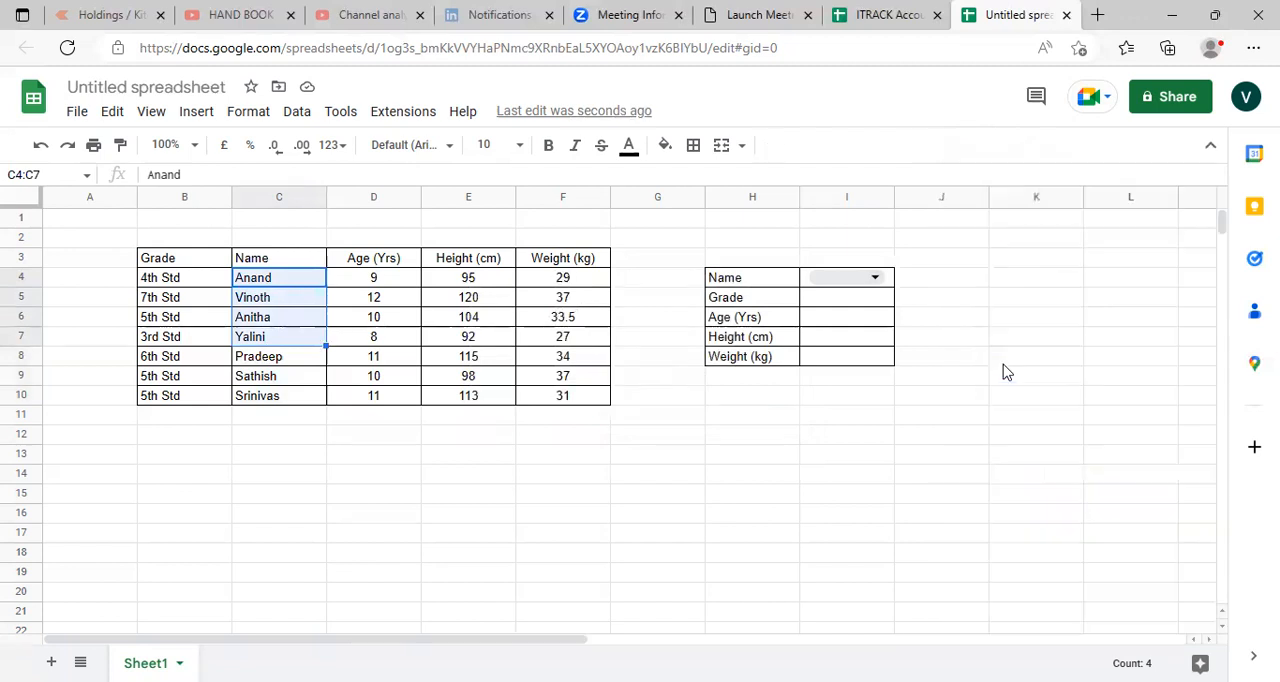
{"action": "left_click", "coordinate": [594, 520]}
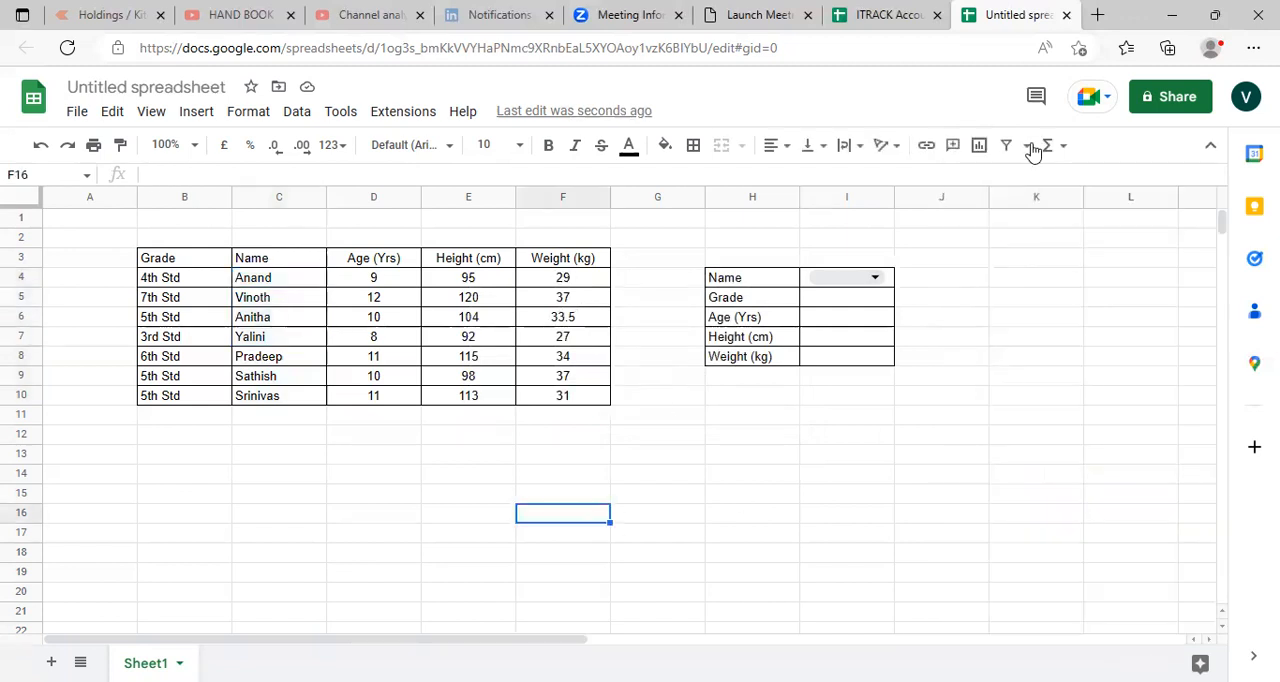
{"action": "left_click", "coordinate": [875, 276]}
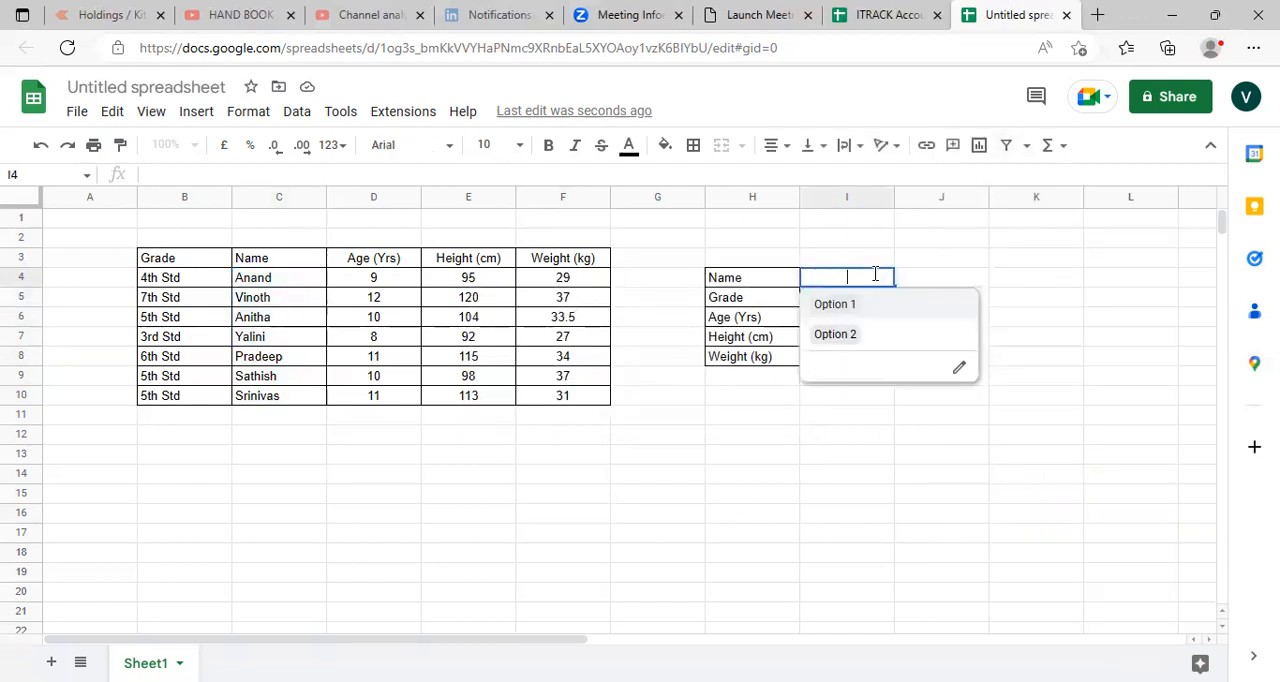
{"action": "left_click", "coordinate": [952, 240]}
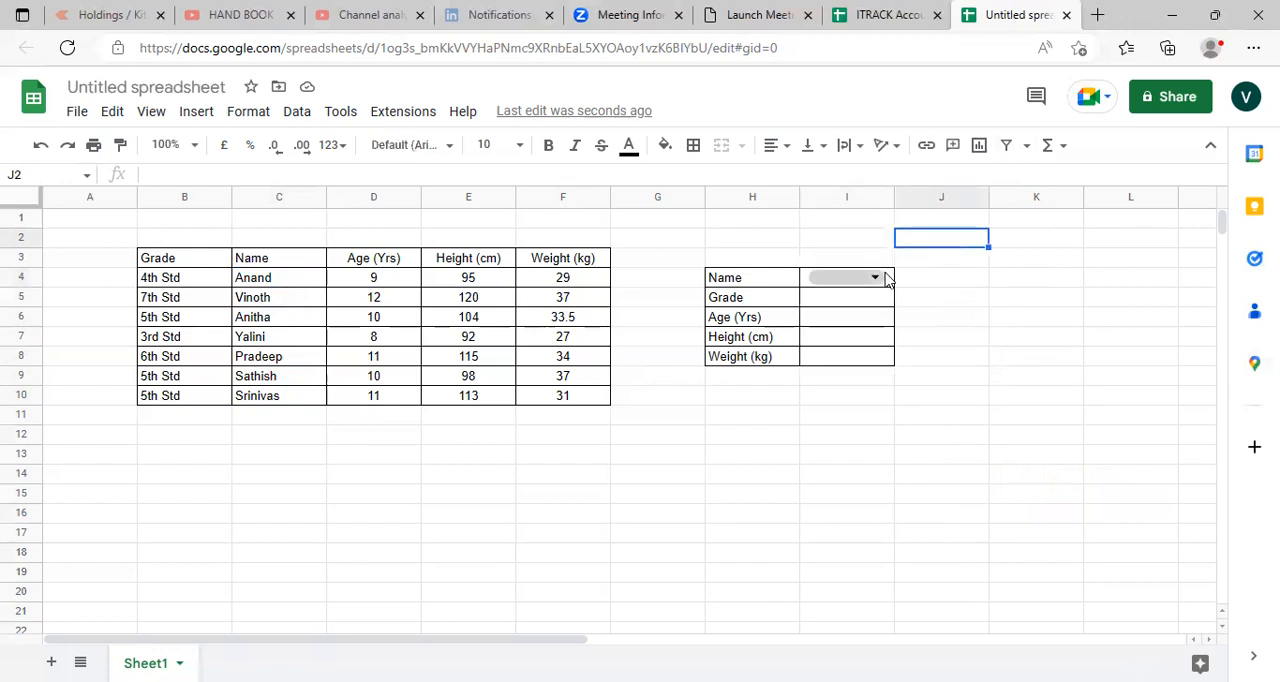
- Change cell I4's validation rule to Drop-down (from a range) using Sheet1!C4:C10 as its source and save it
{"action": "left_click", "coordinate": [875, 277]}
{"action": "left_click", "coordinate": [960, 370]}
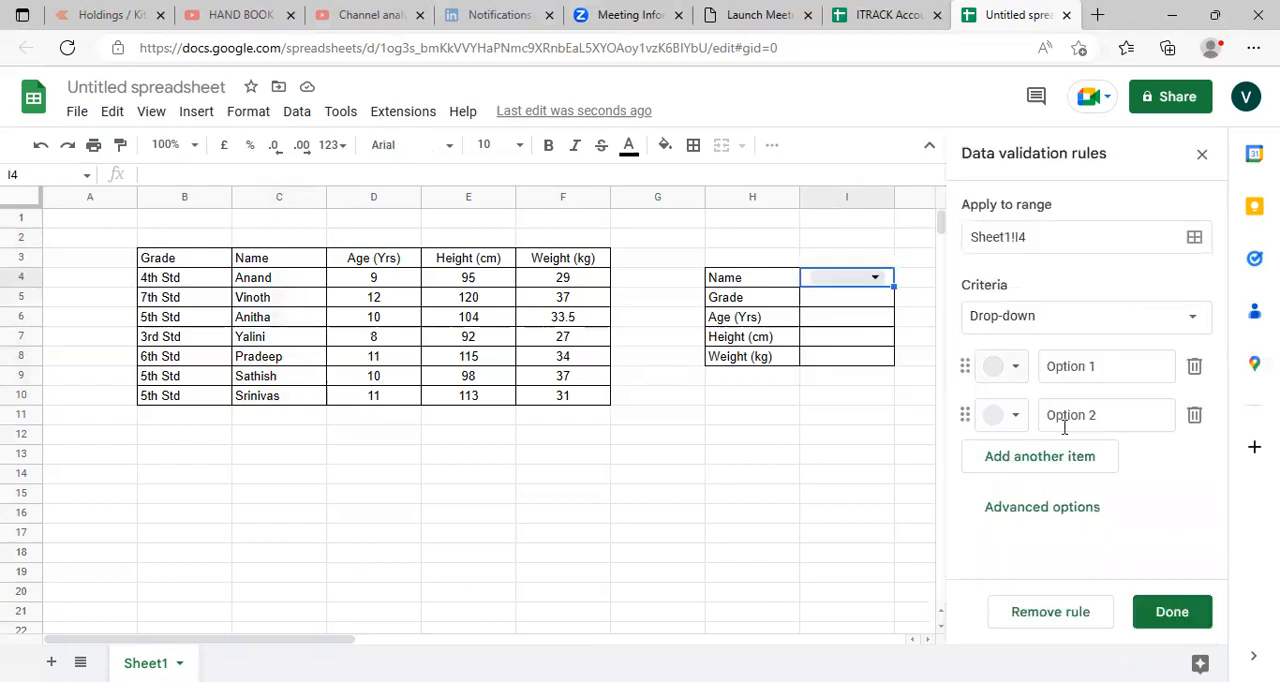
{"action": "left_click", "coordinate": [1049, 322]}
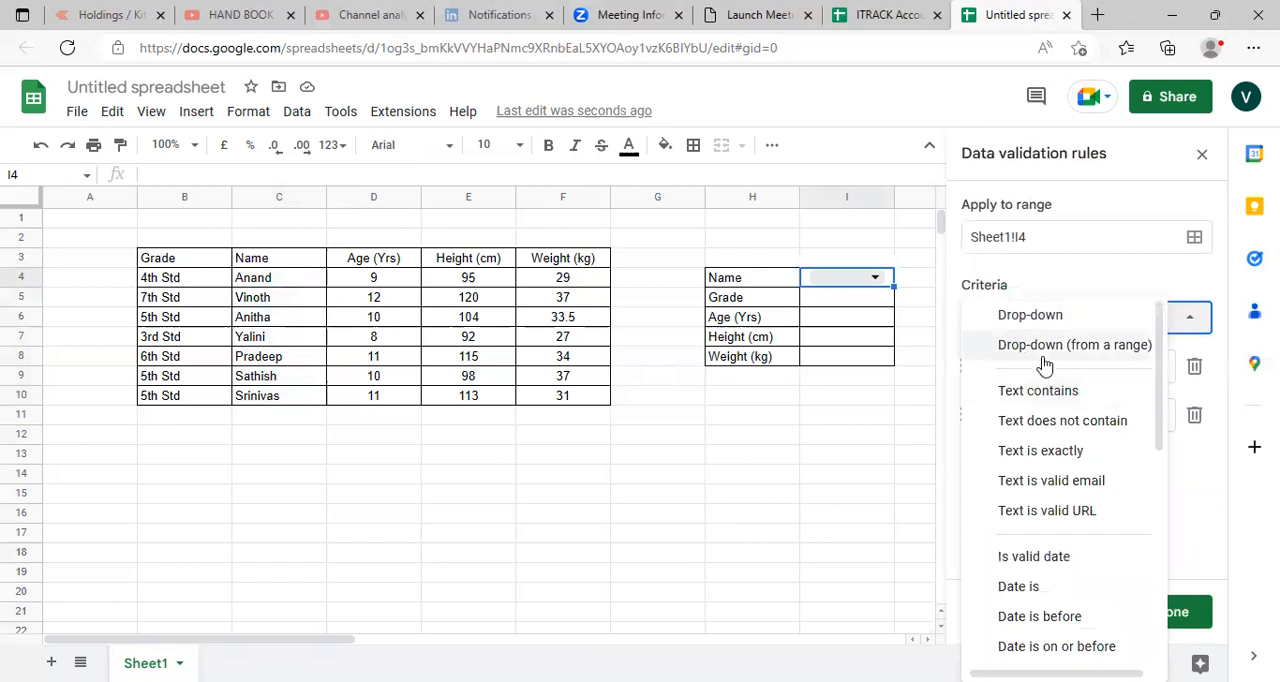
{"action": "left_click", "coordinate": [1046, 349]}
{"action": "left_click", "coordinate": [1019, 372]}
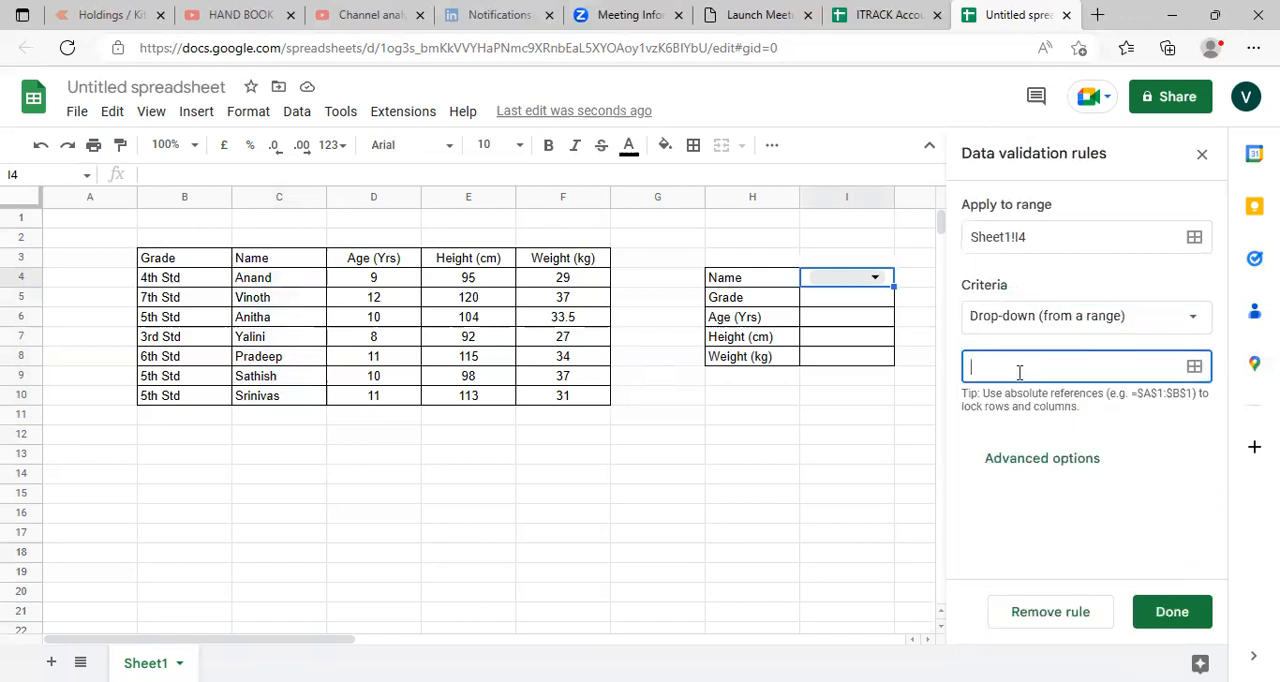
{"action": "left_click_drag", "start_coordinate": [303, 277], "coordinate": [303, 400]}
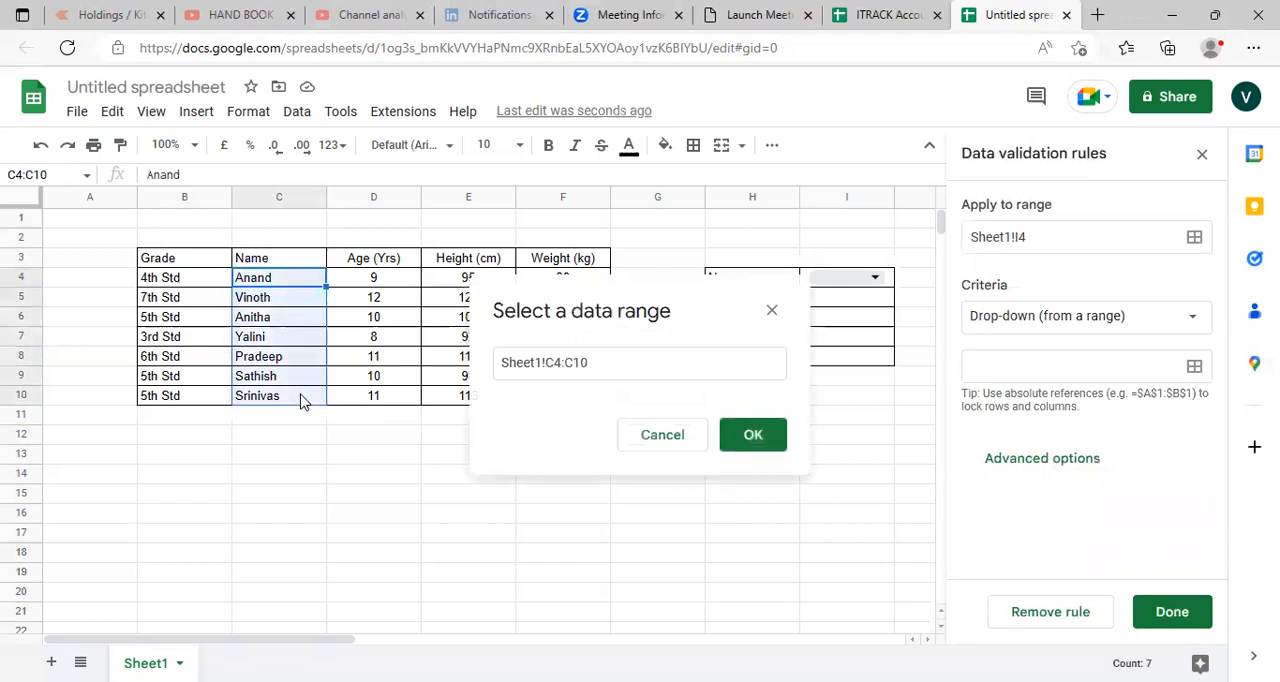
{"action": "left_click", "coordinate": [755, 445]}
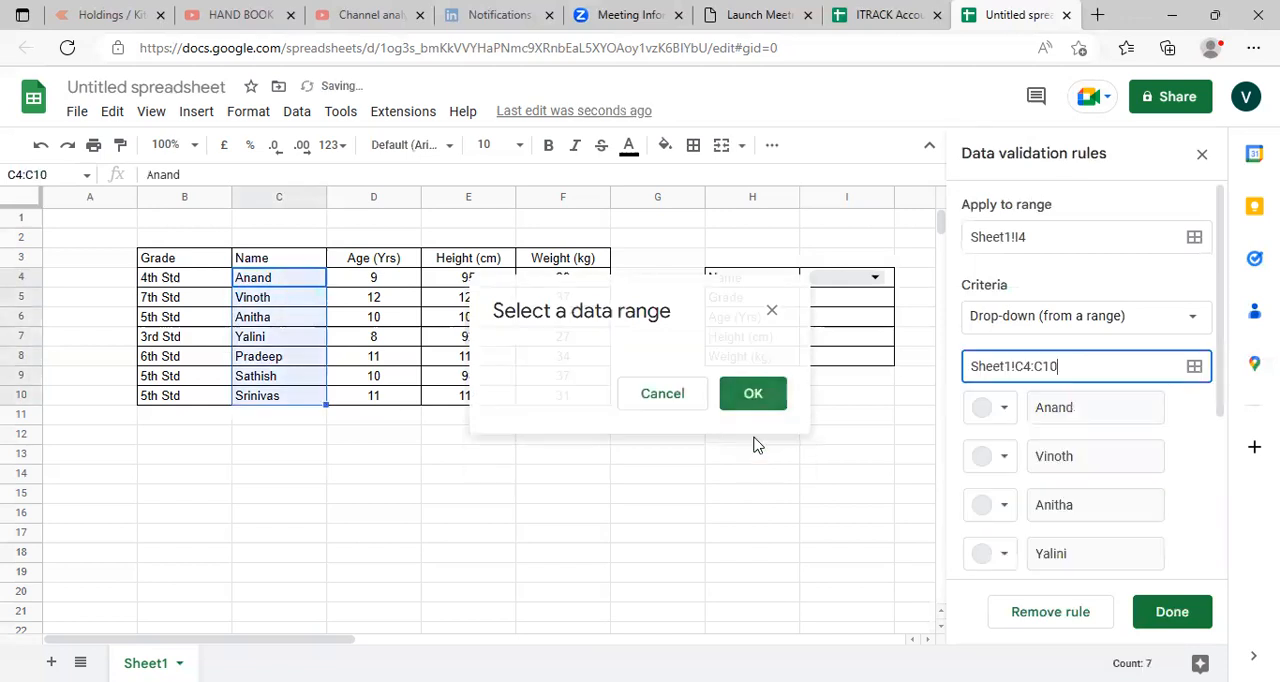
{"action": "left_click", "coordinate": [1172, 611]}
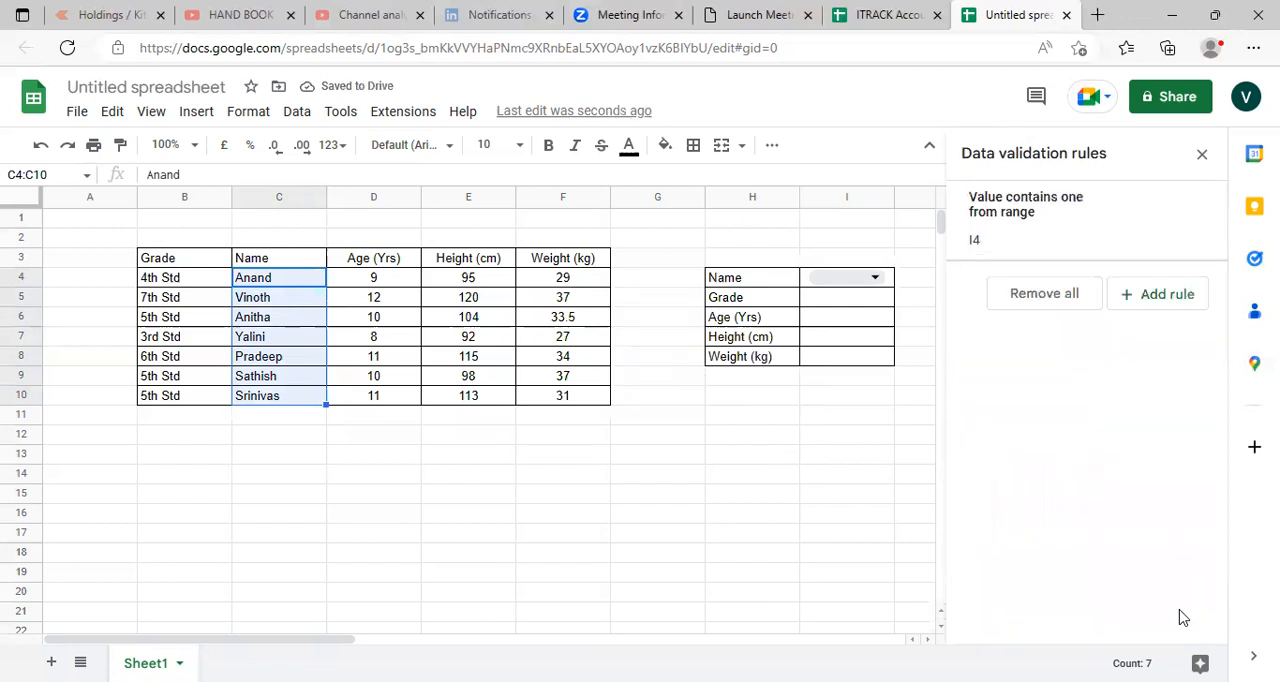
{"action": "left_click", "coordinate": [1201, 154]}
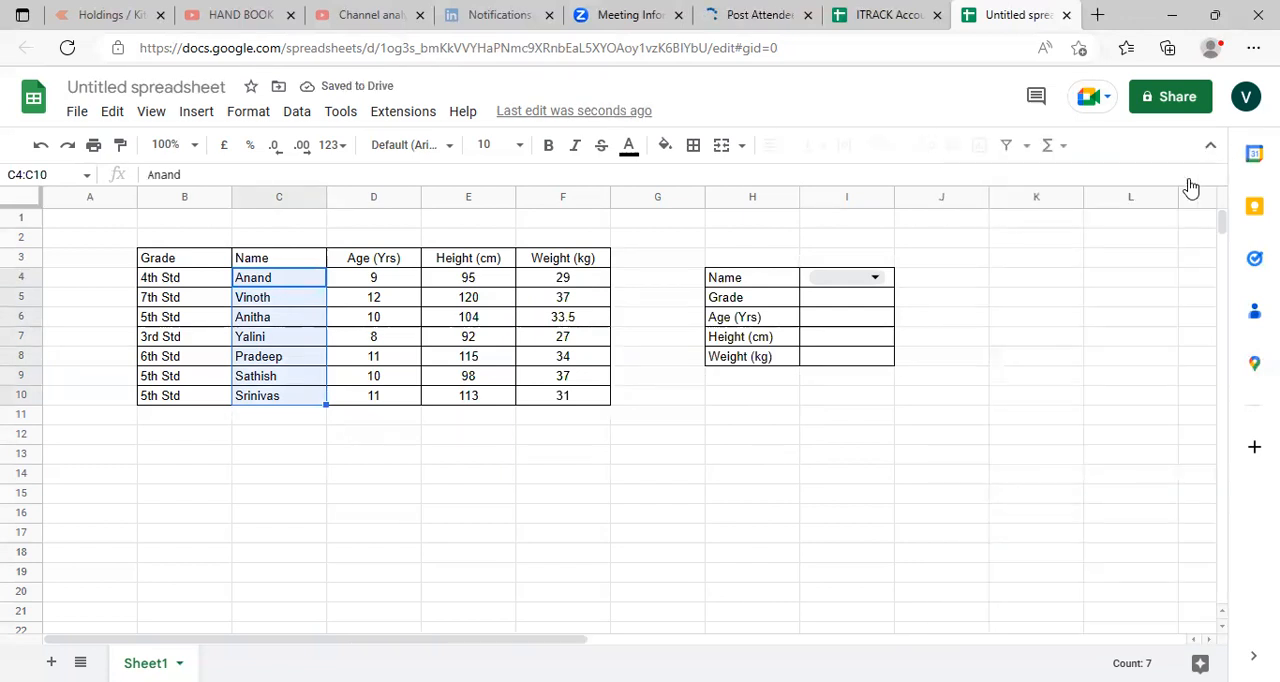
- Choose the fourth student's name from the drop-down list in cell I4
{"action": "left_click", "coordinate": [878, 277]}
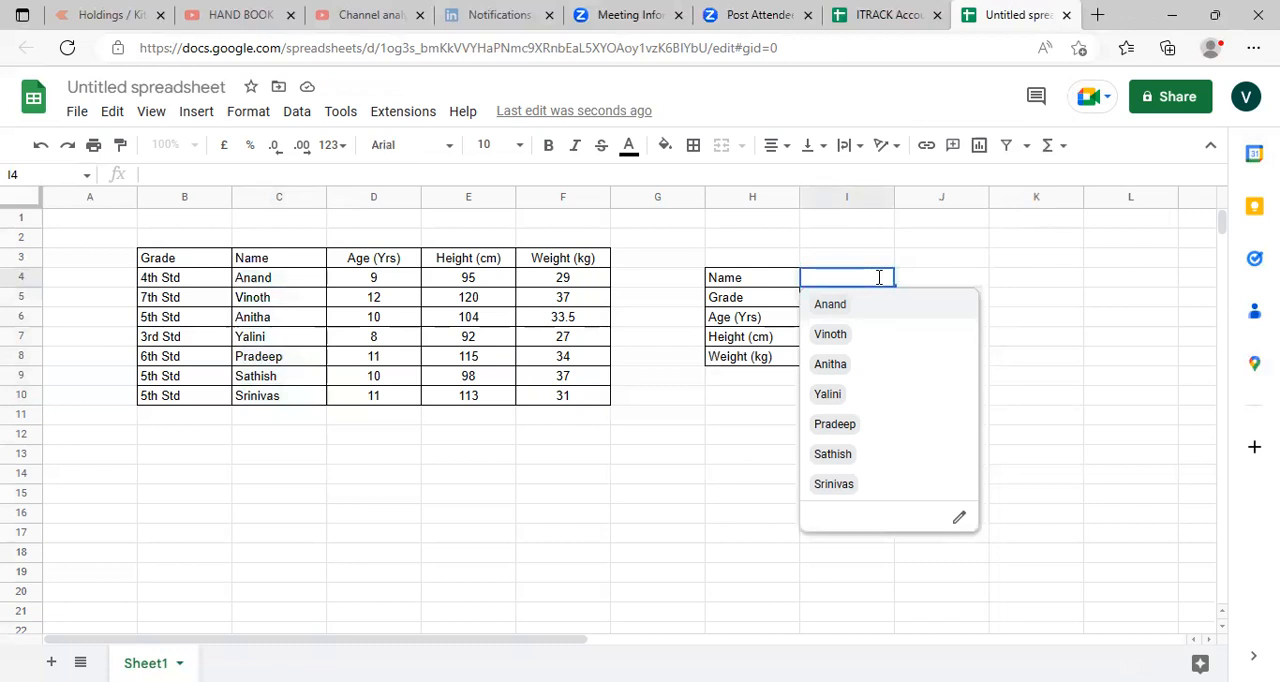
{"action": "left_click", "coordinate": [1049, 266]}
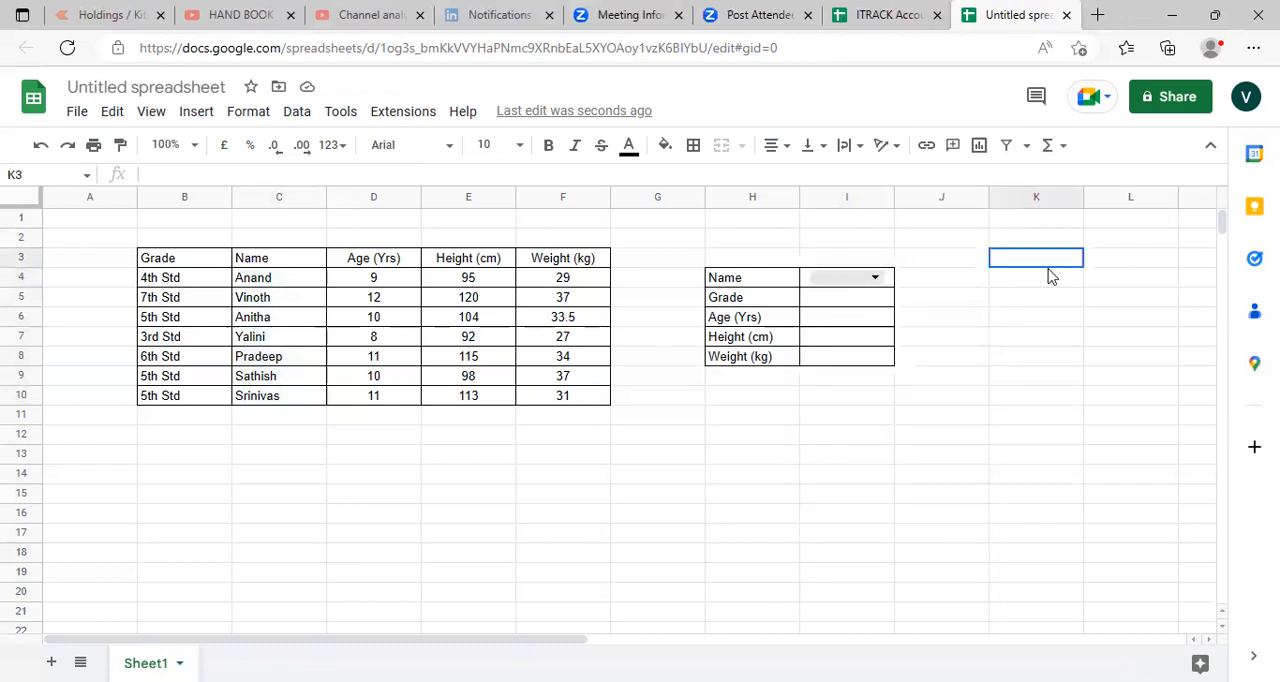
{"action": "left_click", "coordinate": [876, 281]}
{"action": "left_click", "coordinate": [852, 397]}
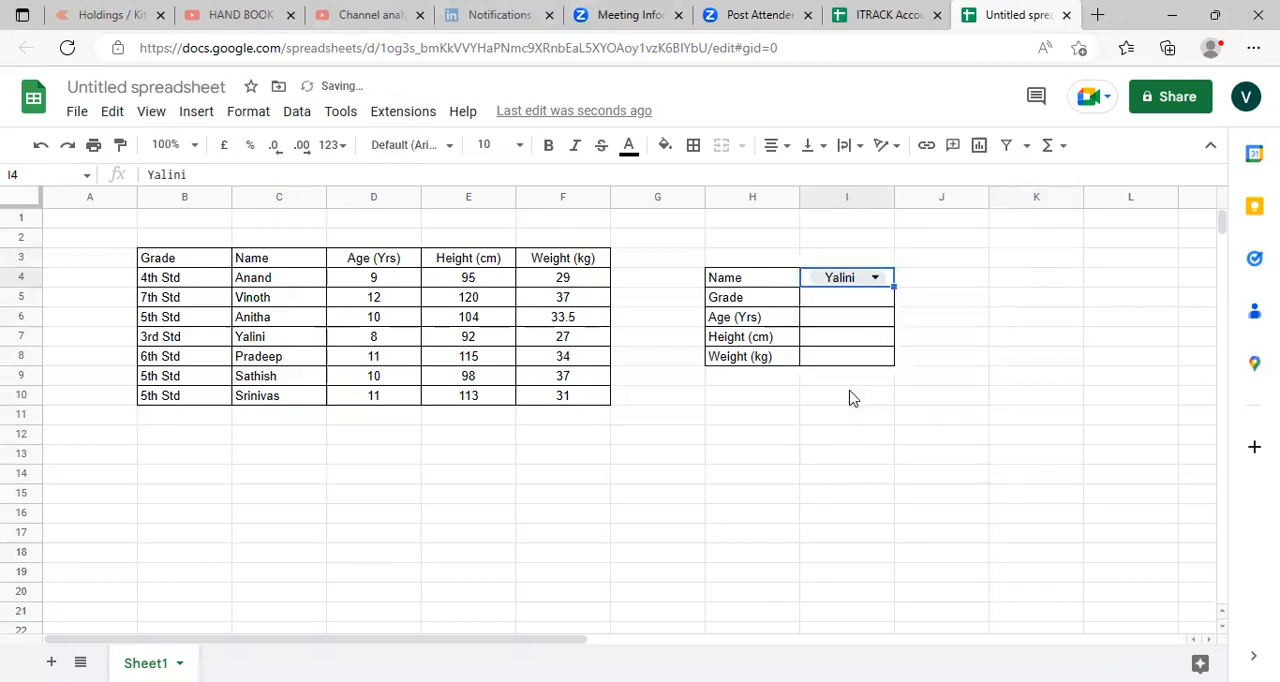
- Enter the formula =xlookup(I4,C4:C10,B4:B10) in cell I5 to look up the chosen student's grade
{"action": "left_click", "coordinate": [844, 305]}
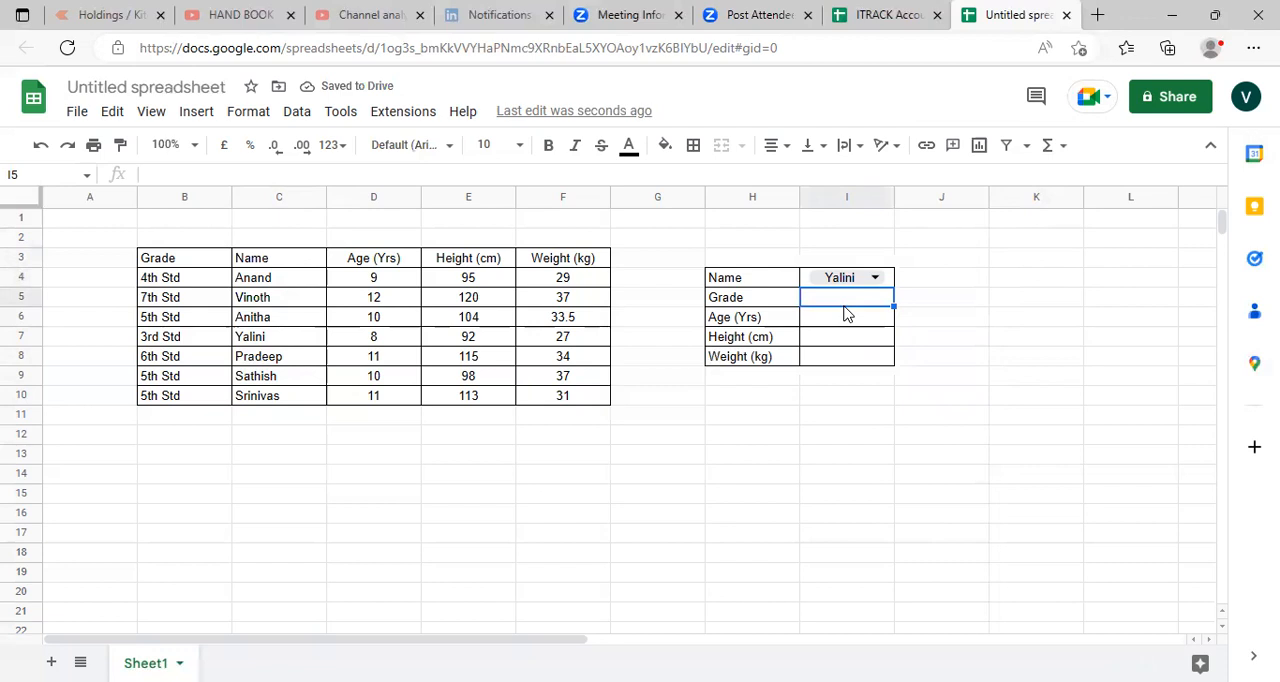
{"action": "type", "text": "="}
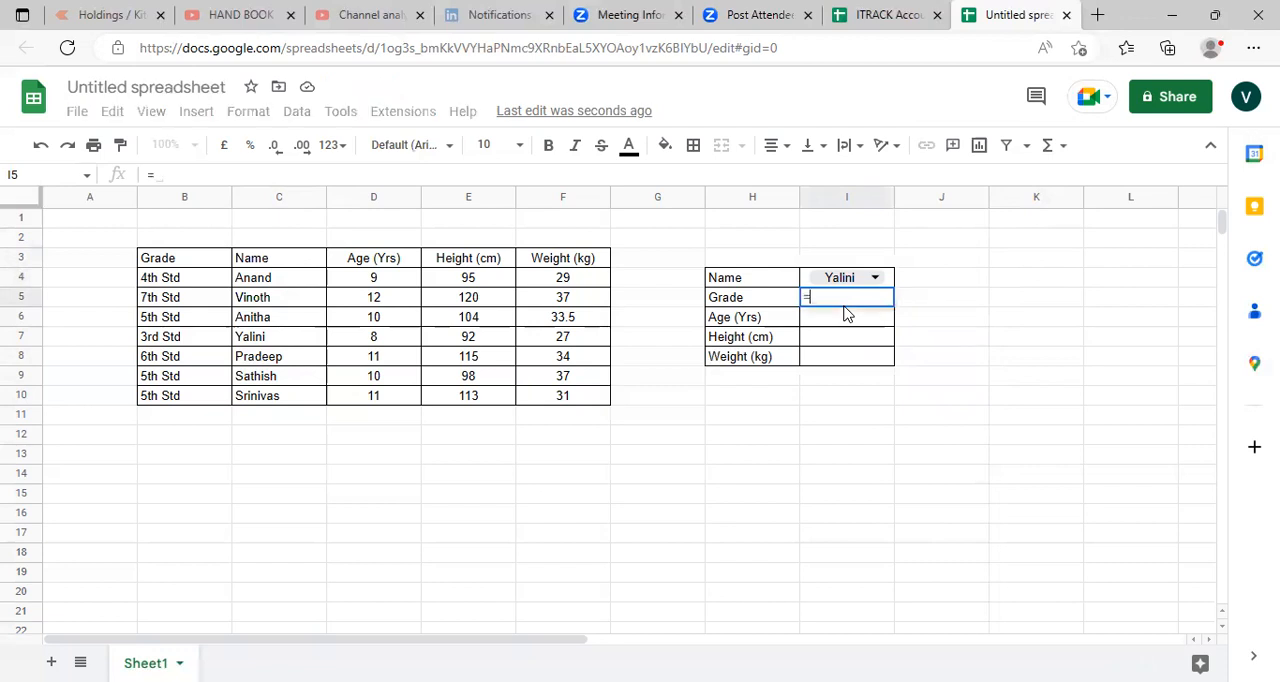
{"action": "type", "text": "xl"}
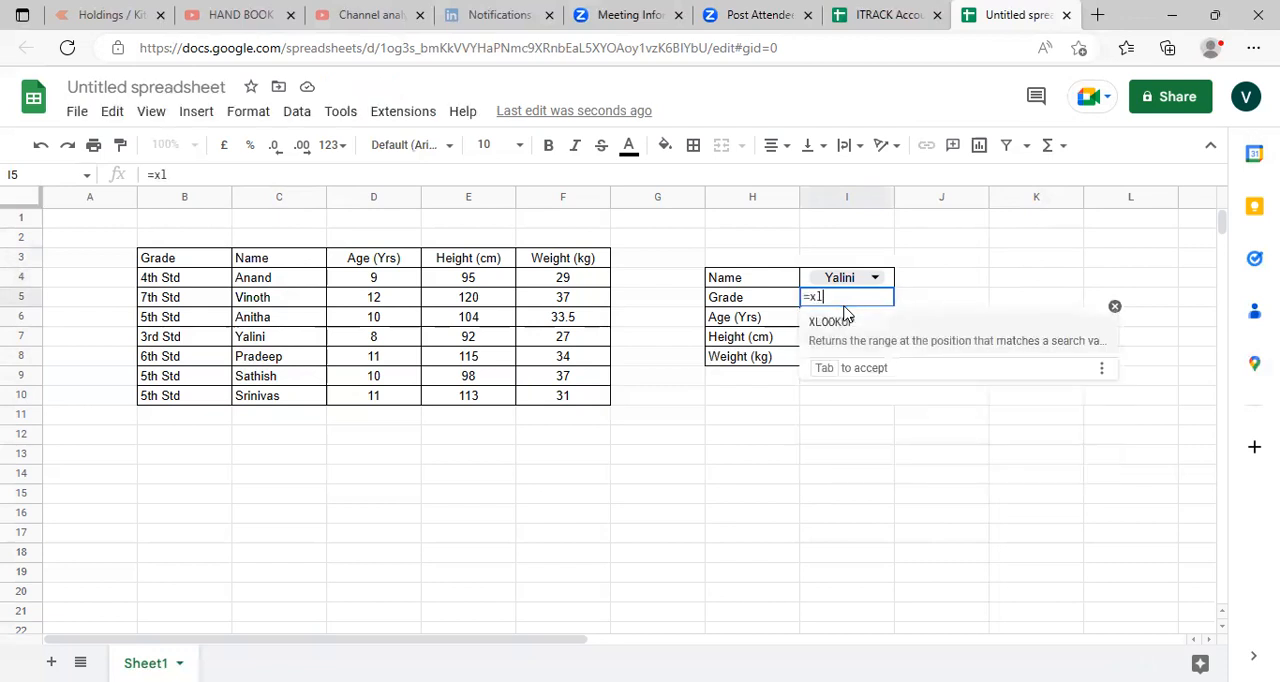
{"action": "type", "text": "ookup("}
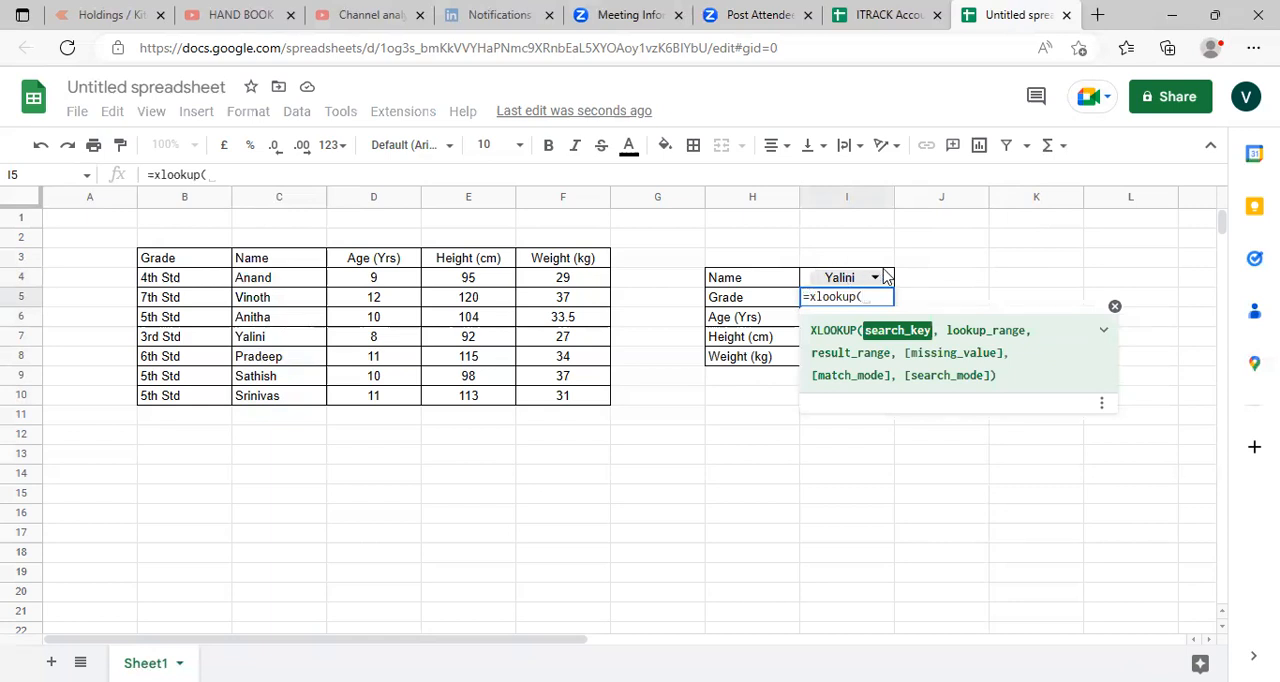
{"action": "left_click", "coordinate": [805, 277]}
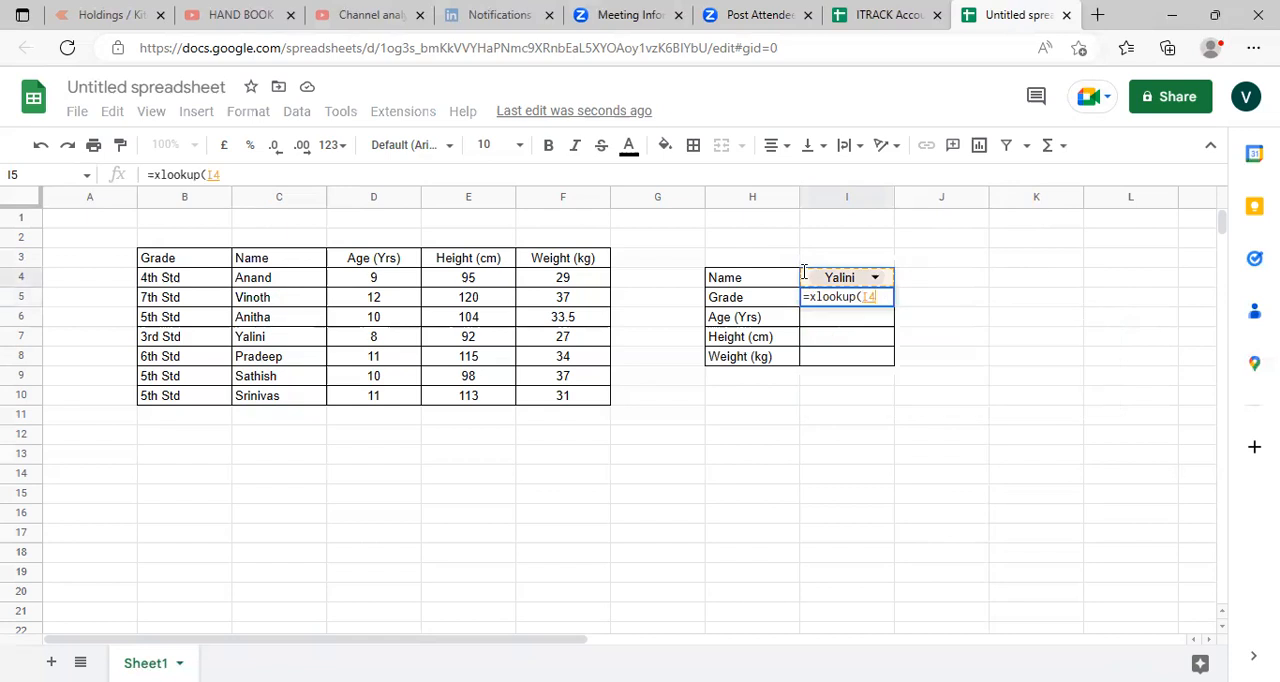
{"action": "type", "text": ","}
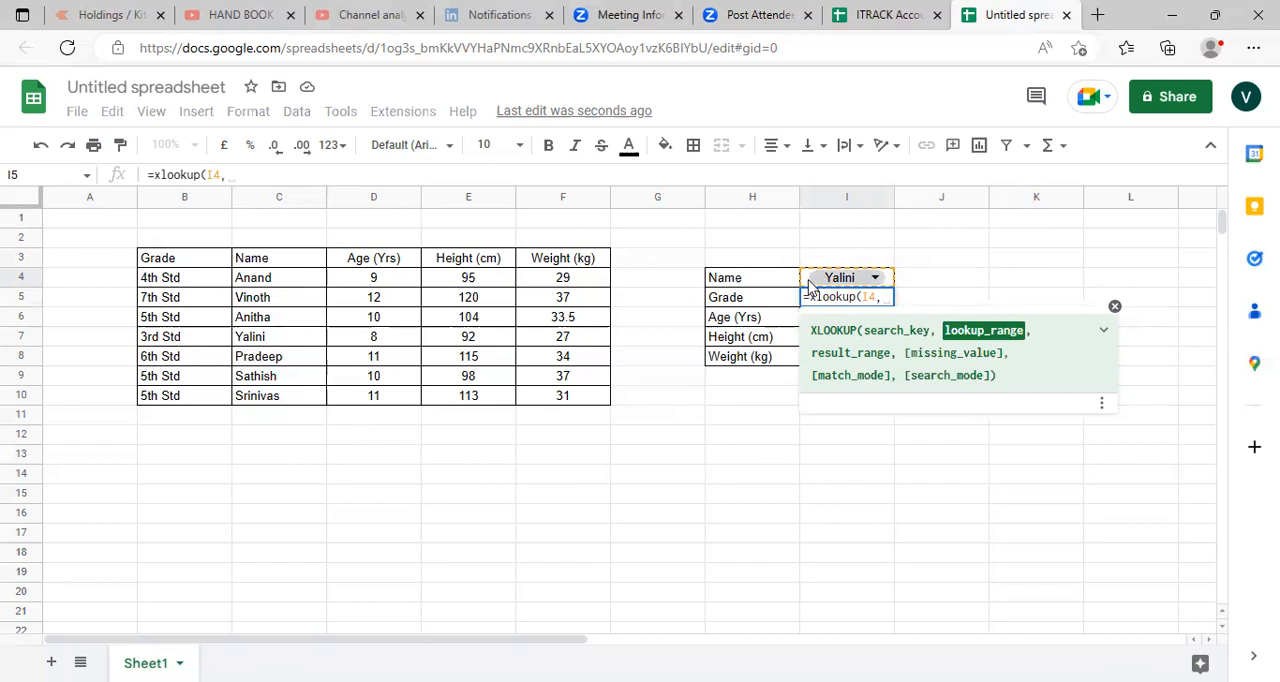
{"action": "left_click", "coordinate": [262, 281]}
{"action": "left_click_drag", "start_coordinate": [262, 281], "coordinate": [268, 402]}
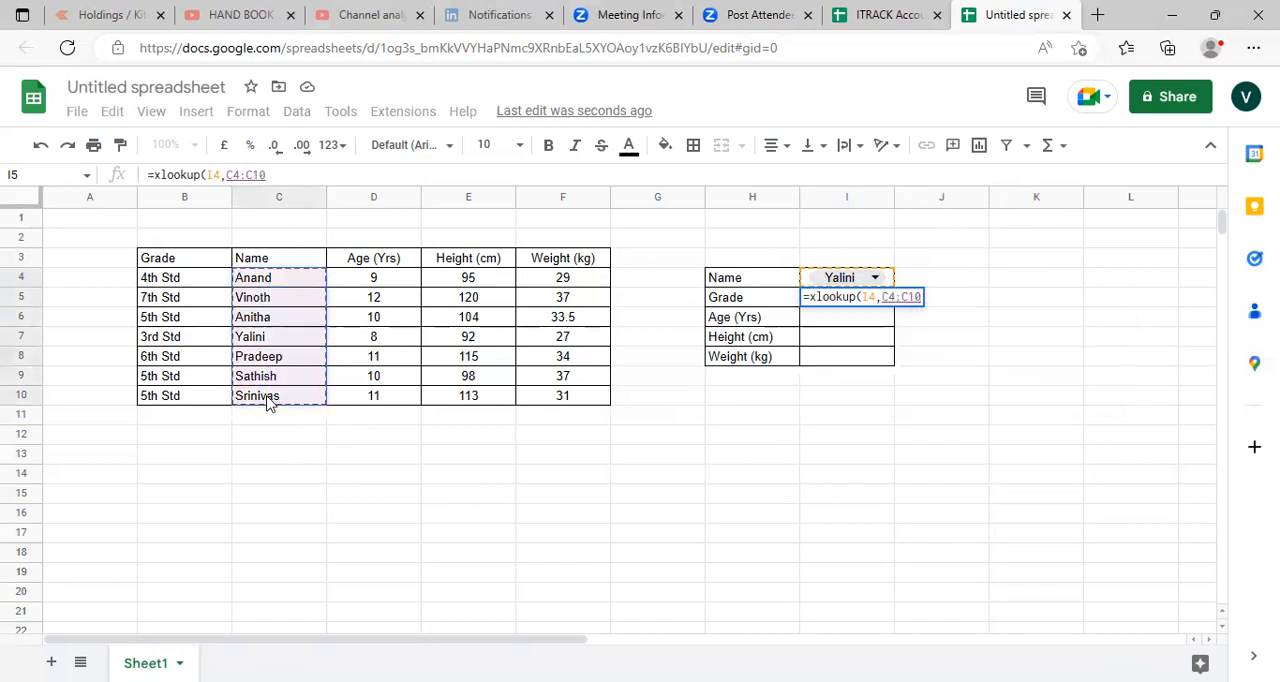
{"action": "type", "text": ","}
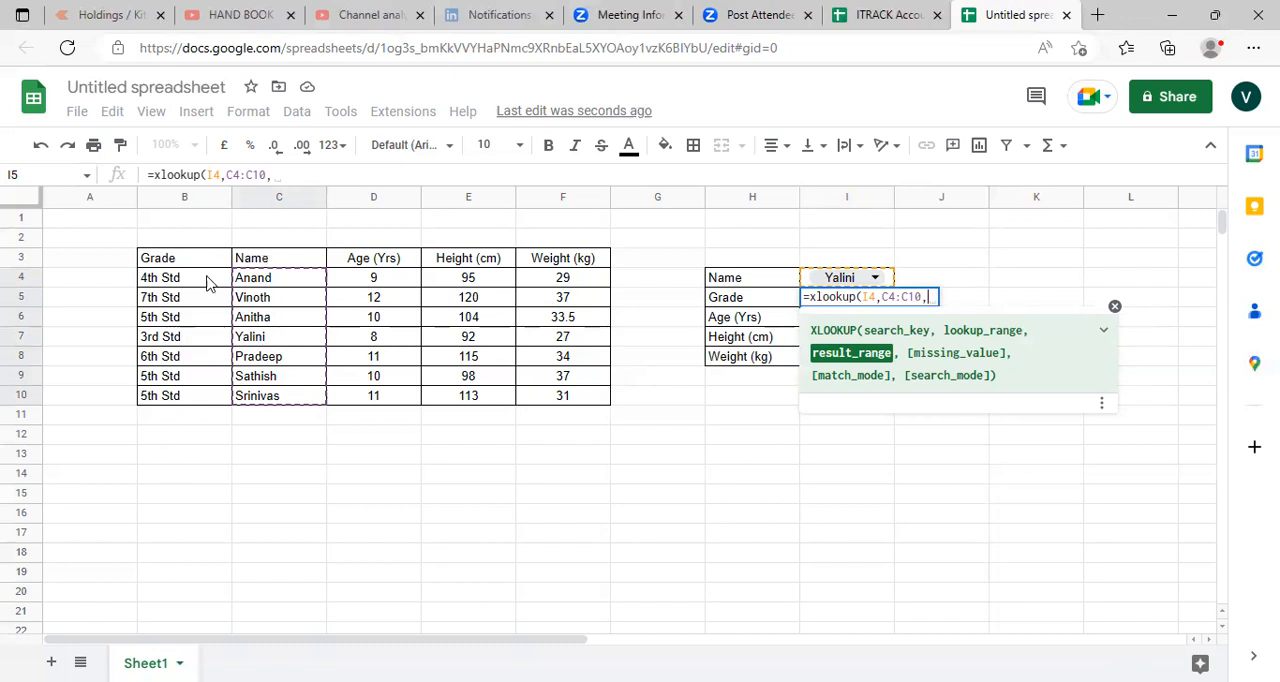
{"action": "left_click_drag", "start_coordinate": [190, 280], "coordinate": [194, 400]}
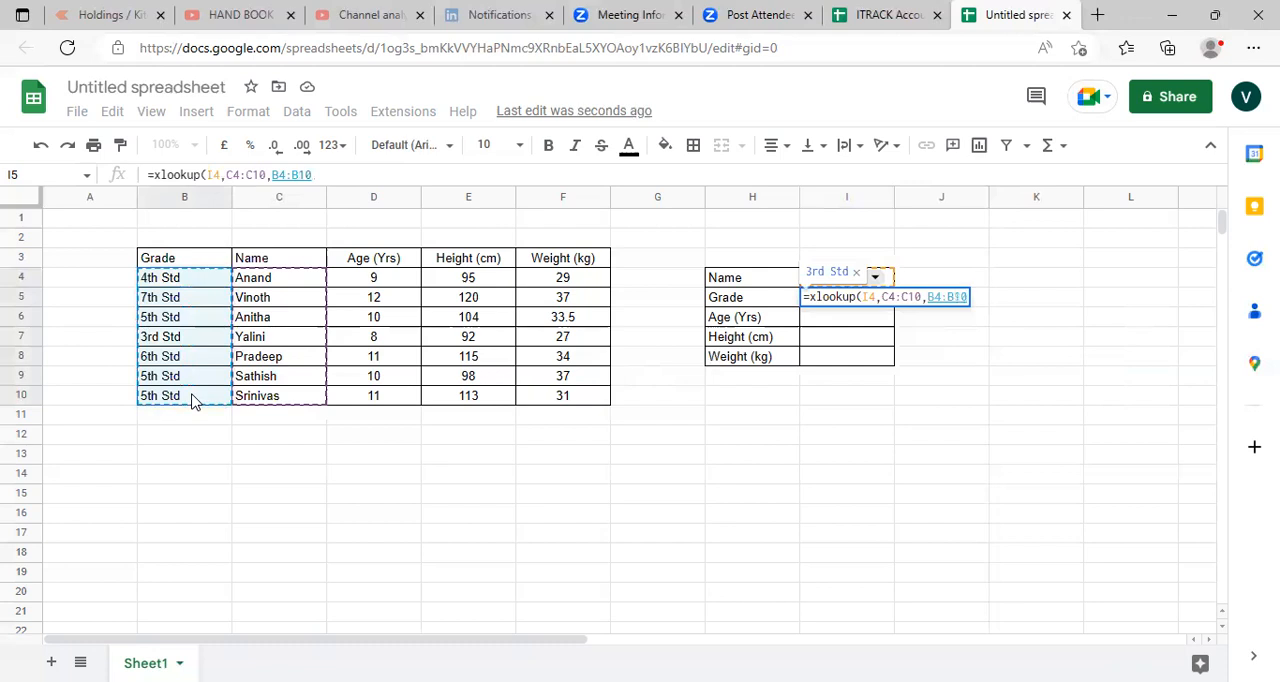
{"action": "type", "text": ")"}
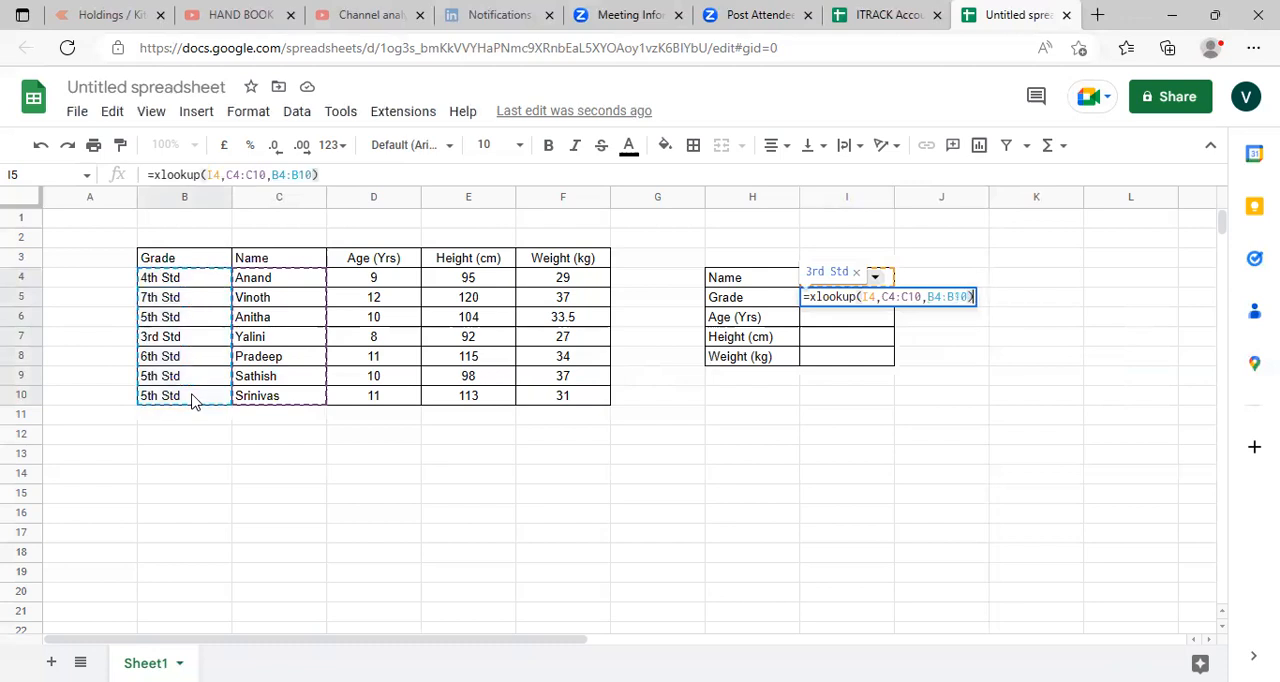
{"action": "key", "text": "Return"}
{"action": "key", "text": "Up"}
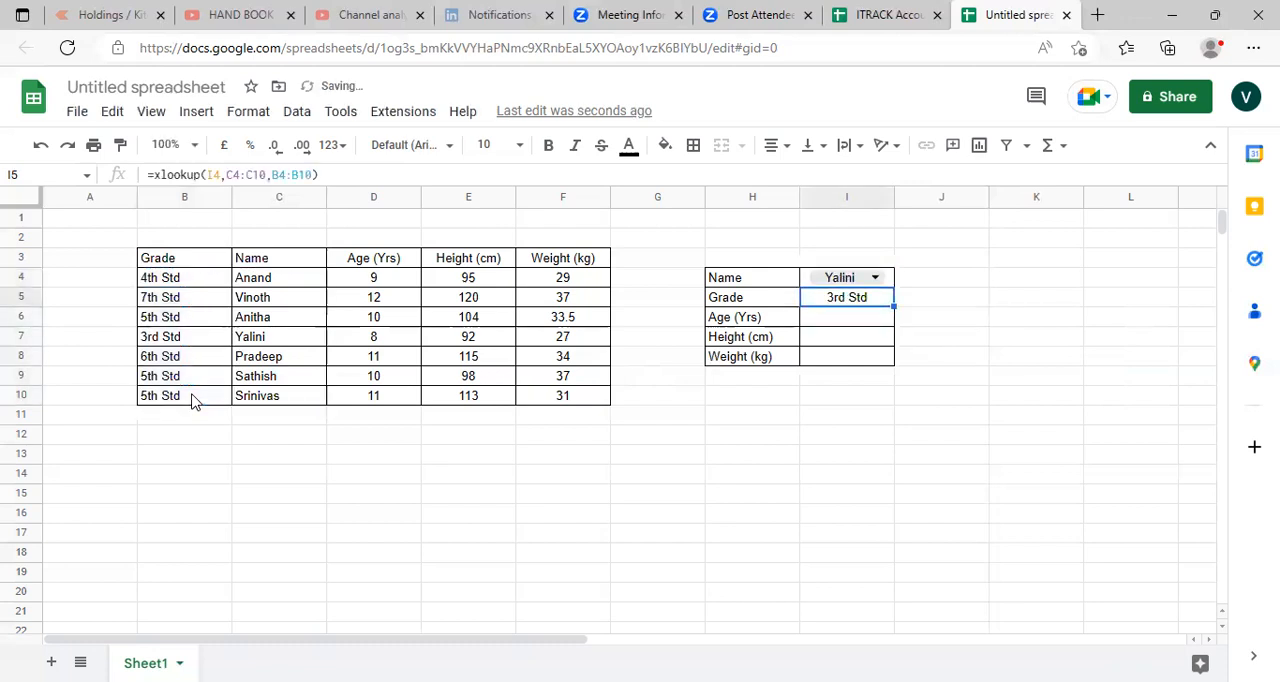
- Test the grade lookup by choosing the sixth student's name and then the second student's name in cell I4's drop-down
{"action": "key", "text": "Left"}
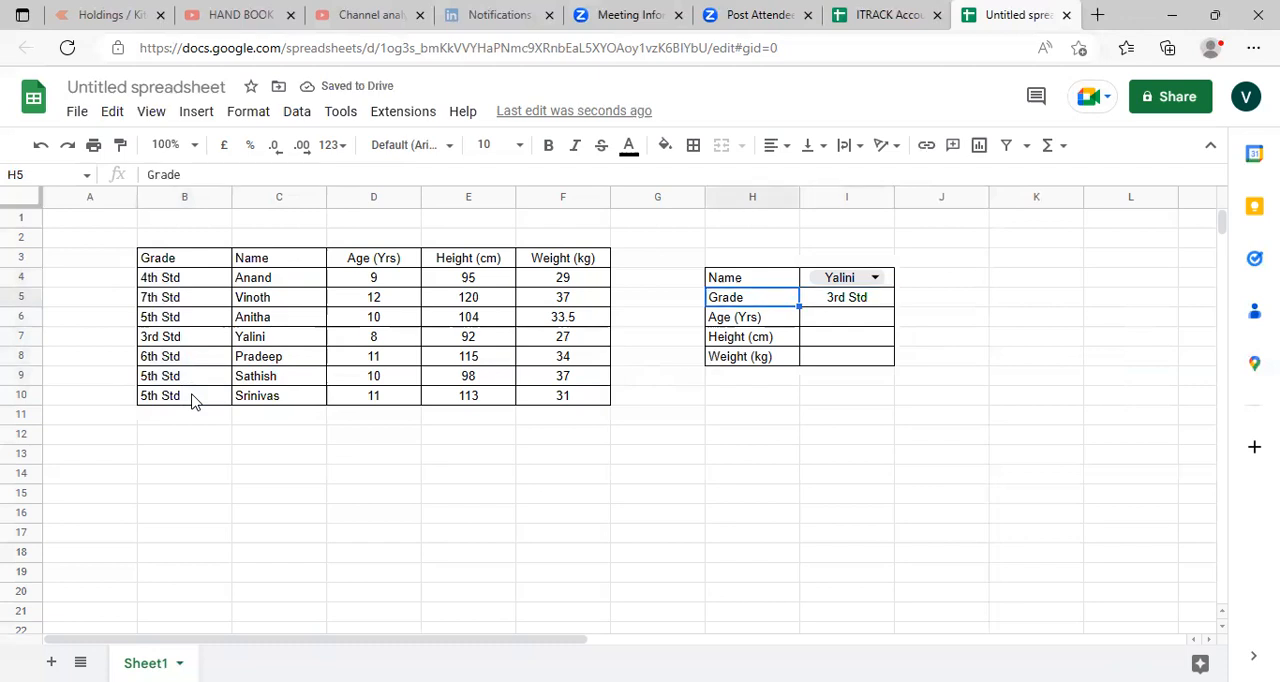
{"action": "key", "text": "Right"}
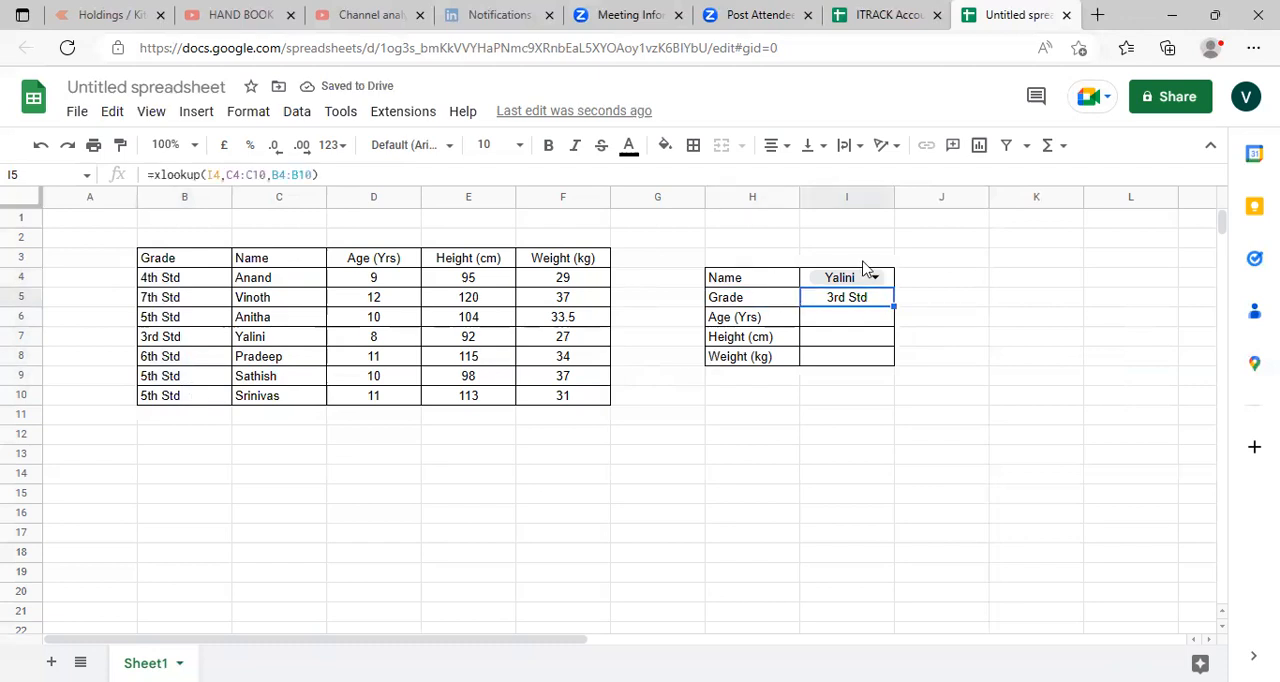
{"action": "left_click", "coordinate": [877, 278]}
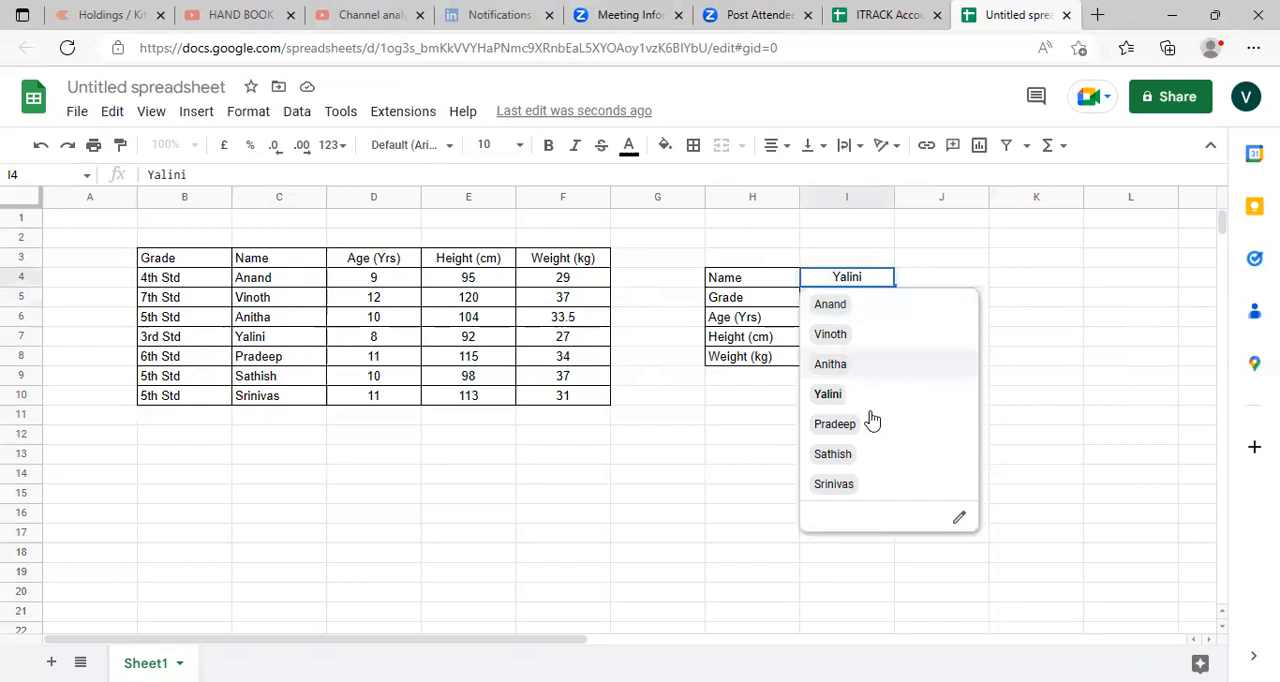
{"action": "left_click", "coordinate": [834, 455]}
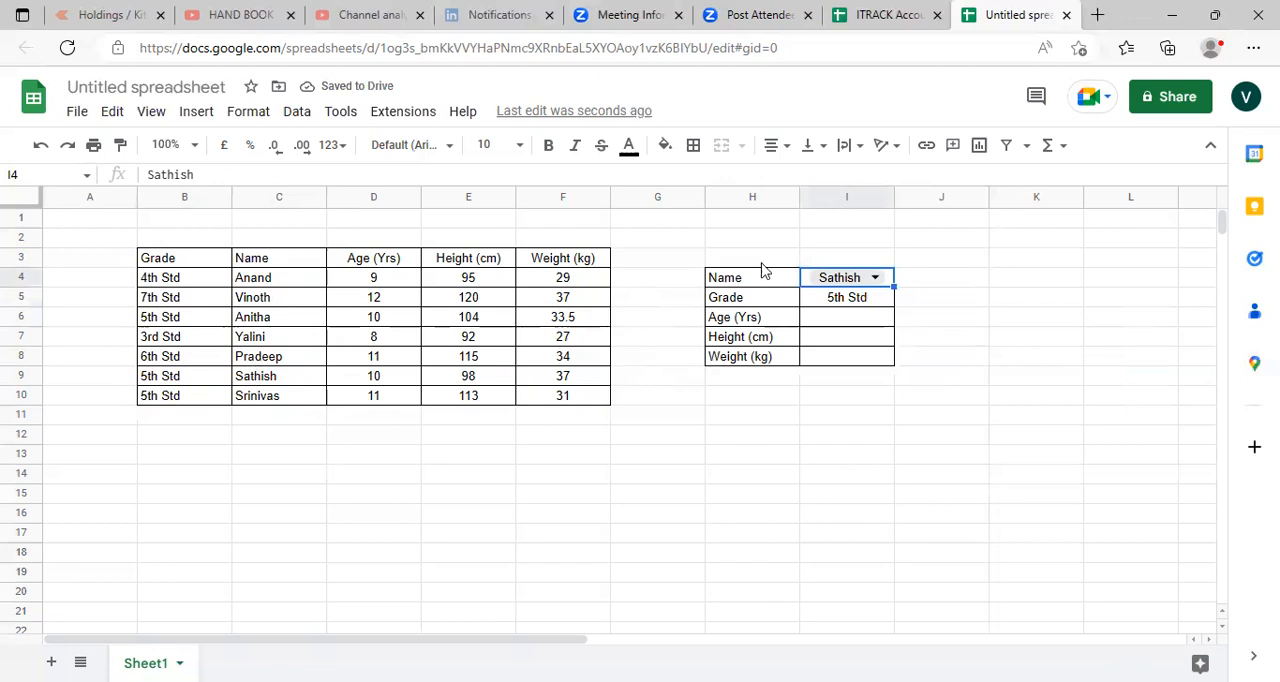
{"action": "left_click", "coordinate": [876, 278]}
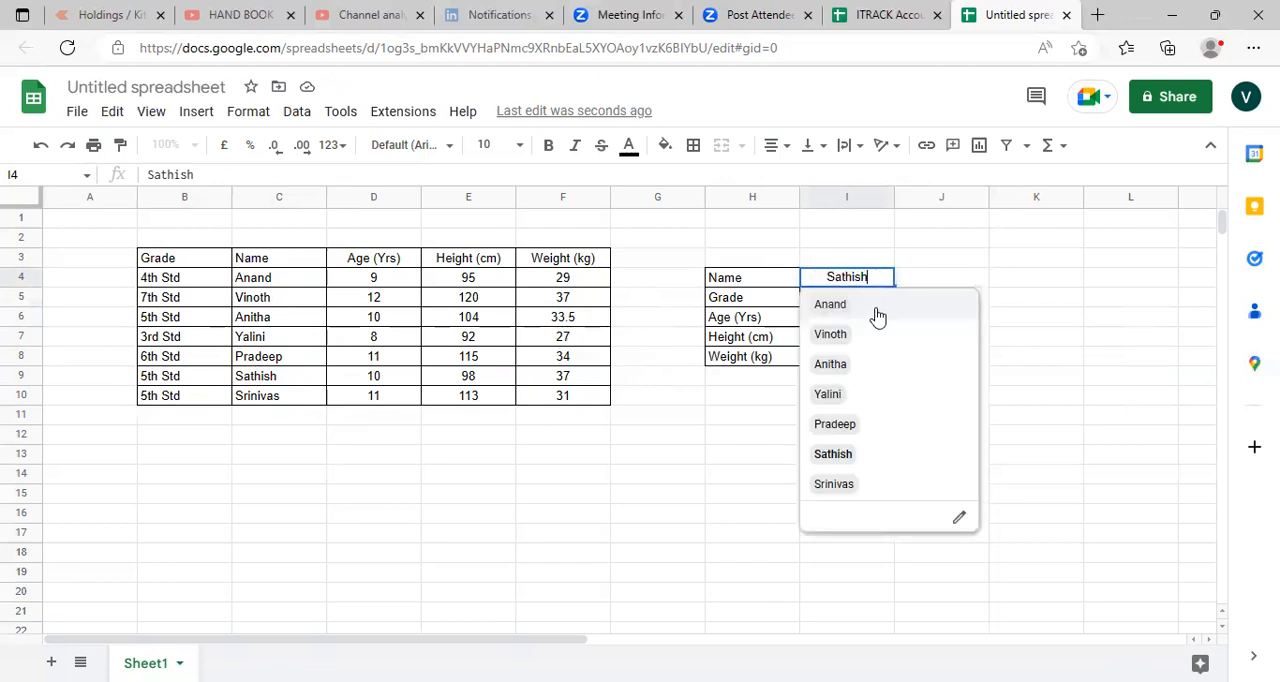
{"action": "left_click", "coordinate": [843, 338]}
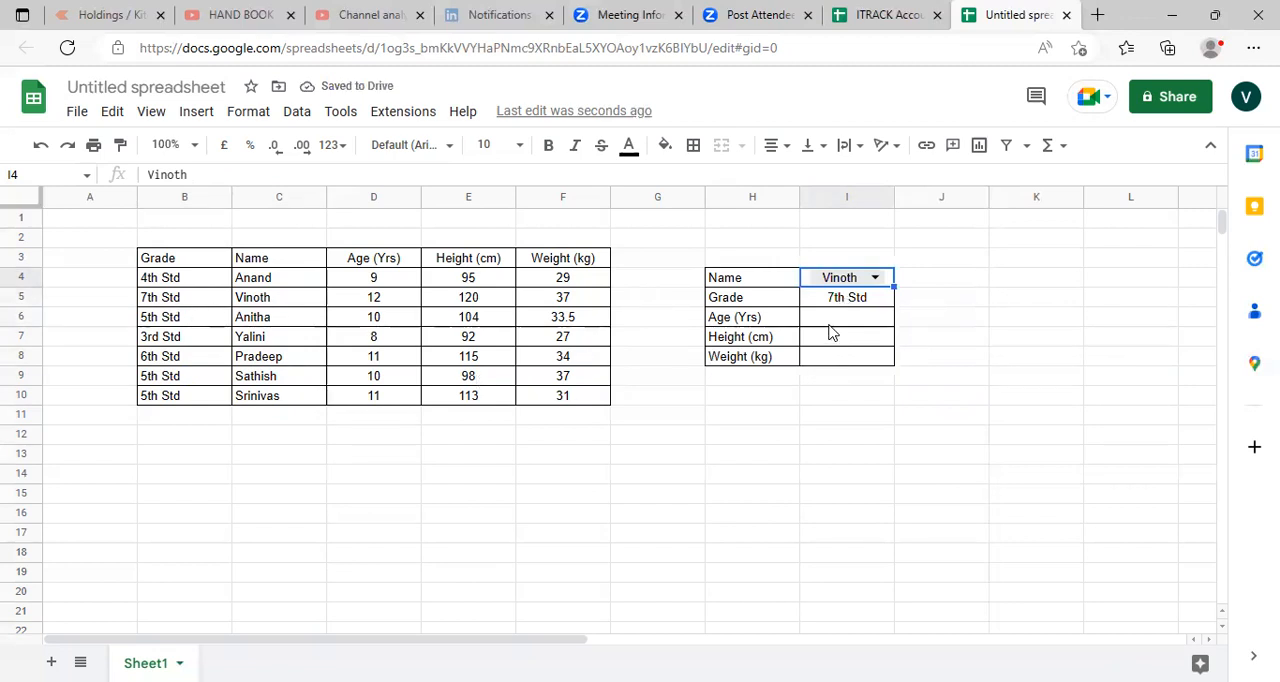
- Enter the formula =xlookup(I4,C4:C10,D4:D10) in cell I6 to look up the chosen student's age
{"action": "left_click", "coordinate": [824, 320]}
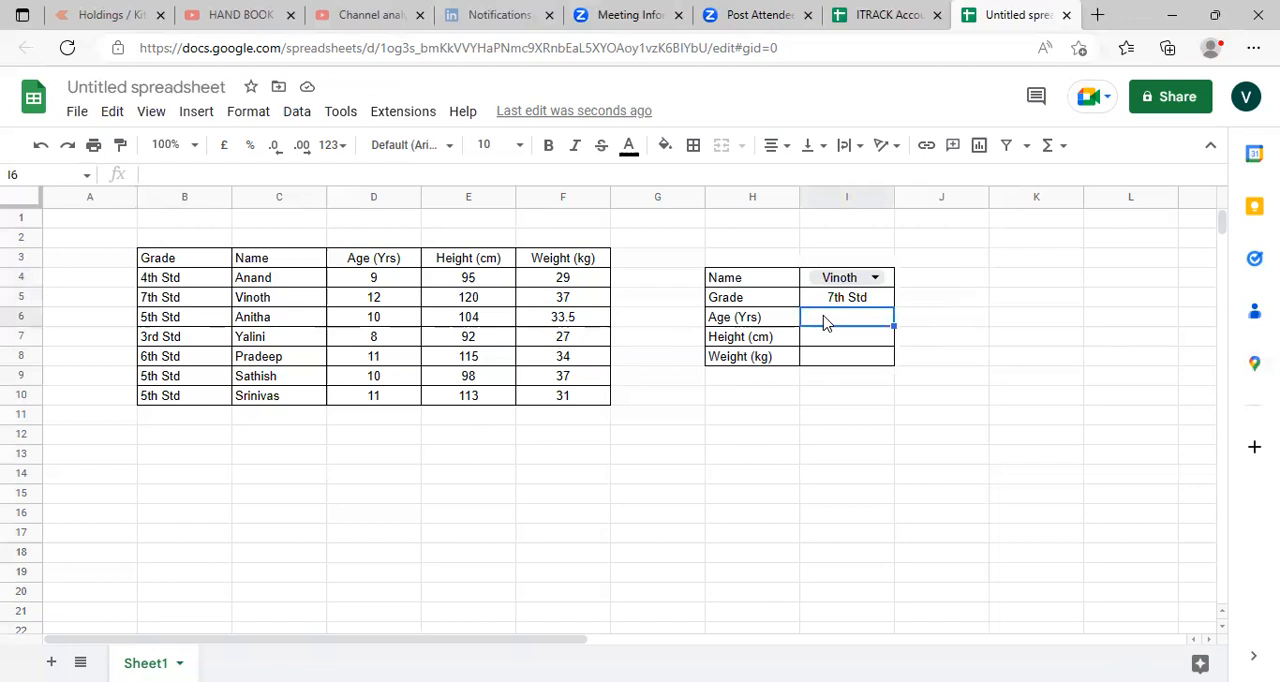
{"action": "type", "text": "="}
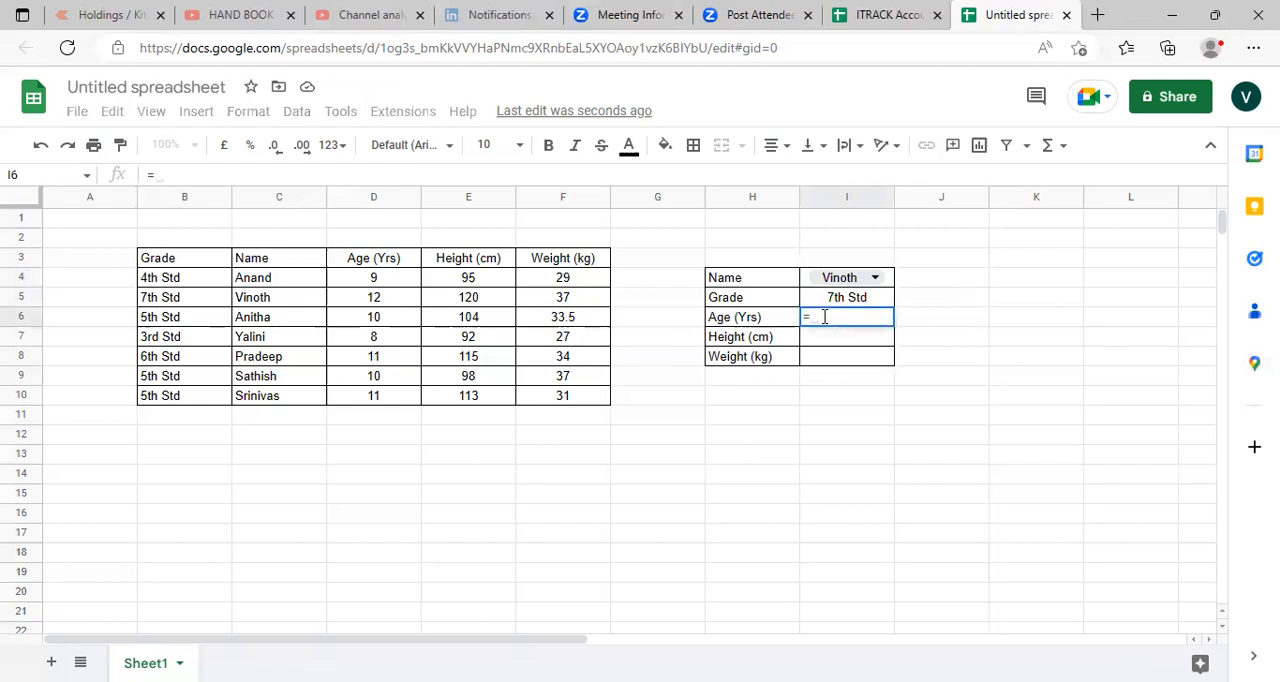
{"action": "type", "text": "xlo"}
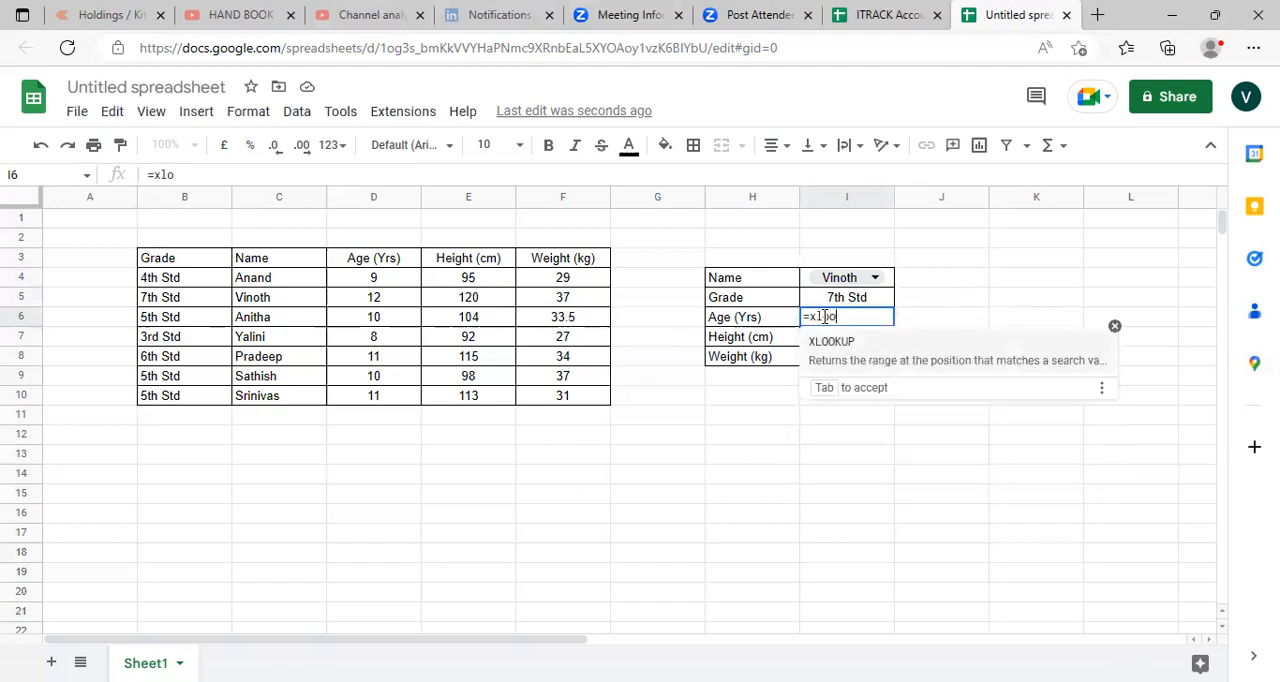
{"action": "type", "text": "okup("}
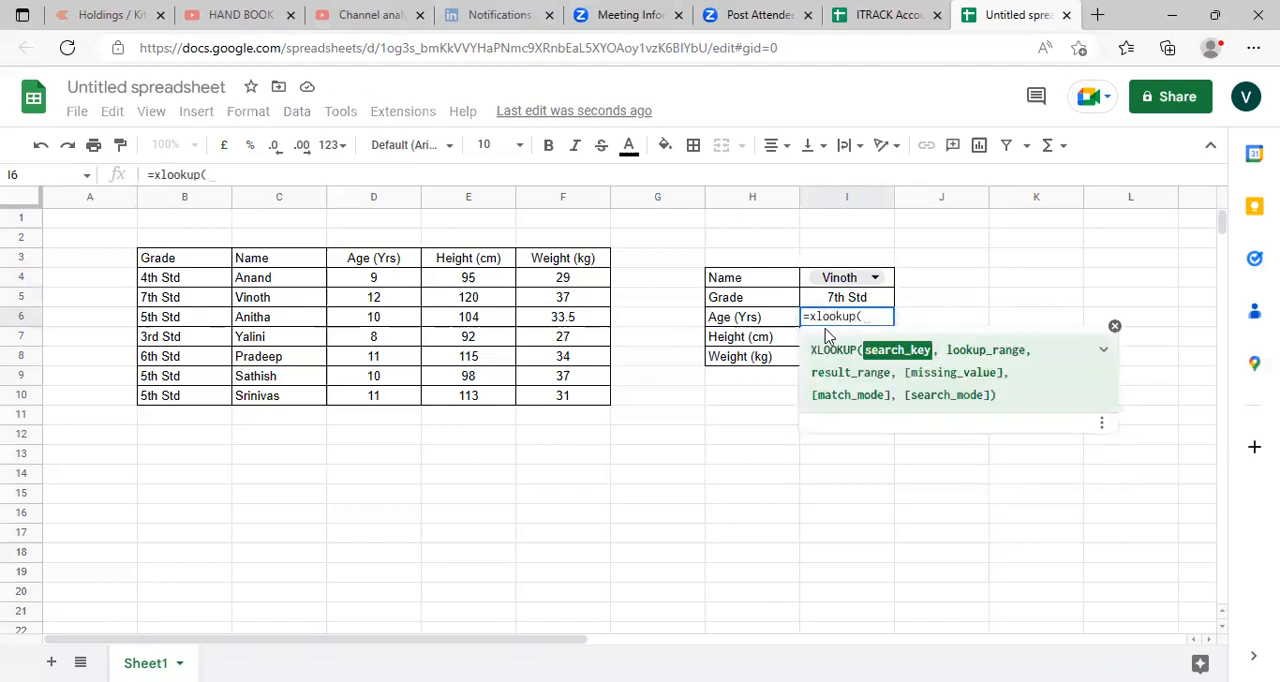
{"action": "left_click", "coordinate": [808, 280]}
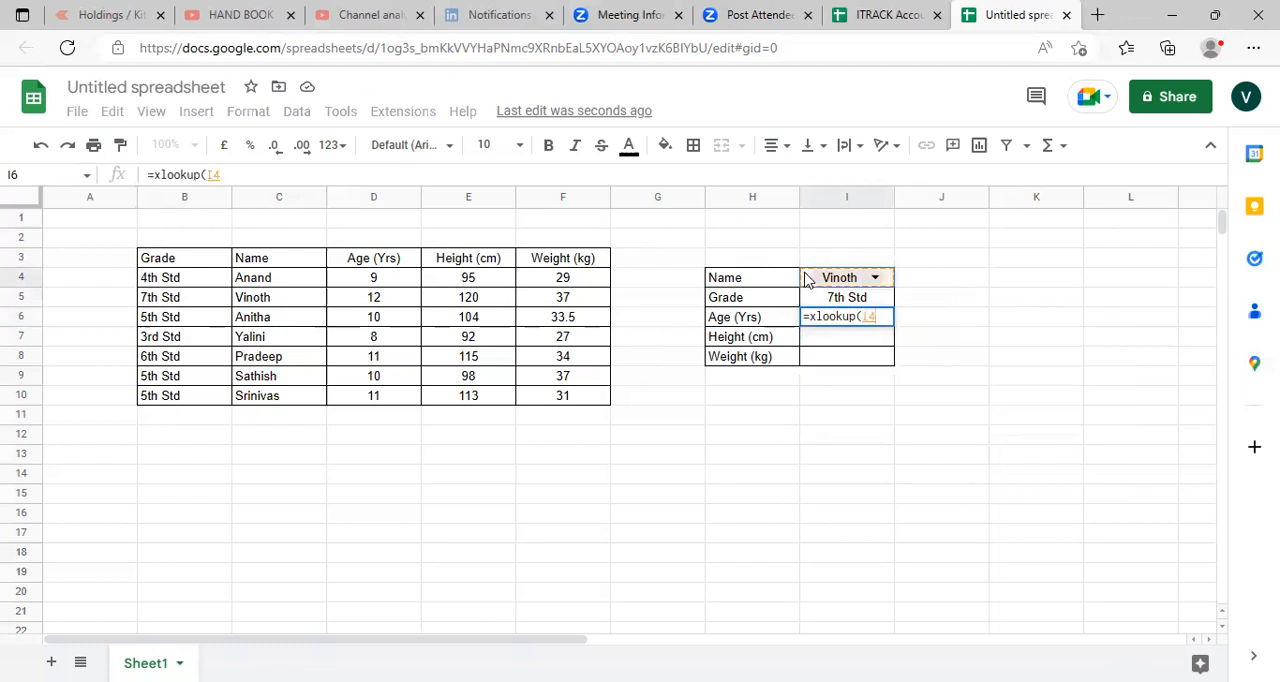
{"action": "type", "text": ","}
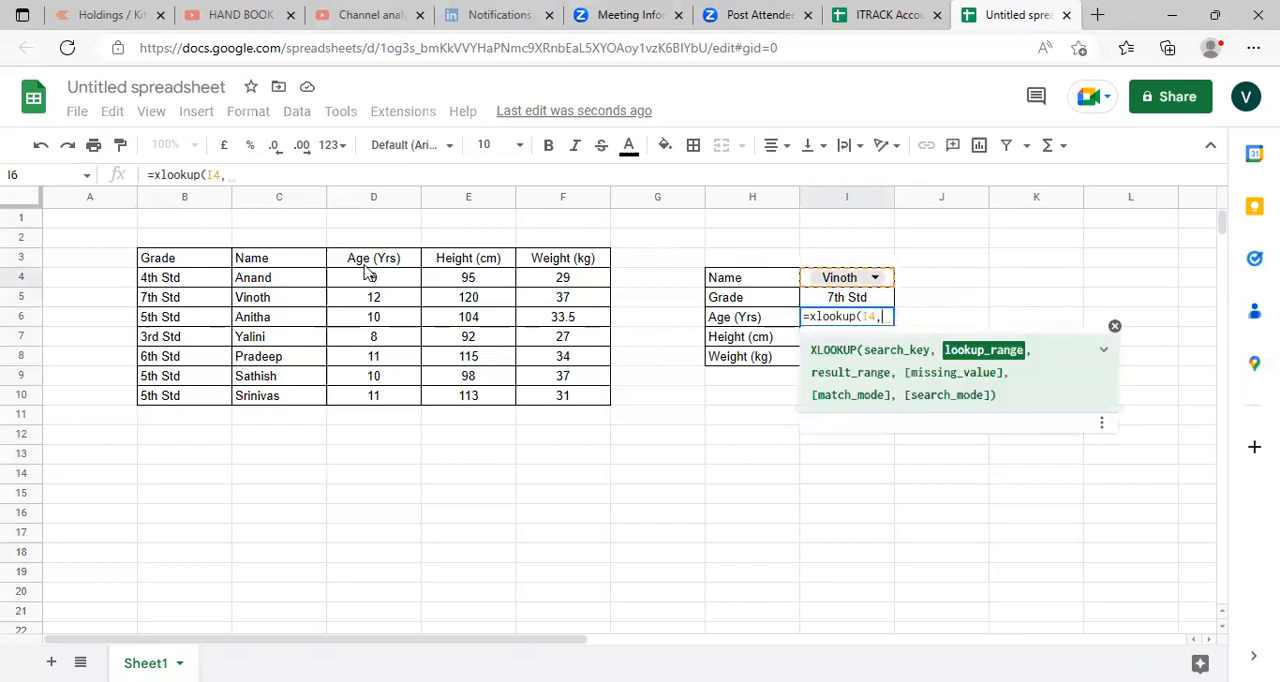
{"action": "left_click_drag", "start_coordinate": [303, 283], "coordinate": [307, 402]}
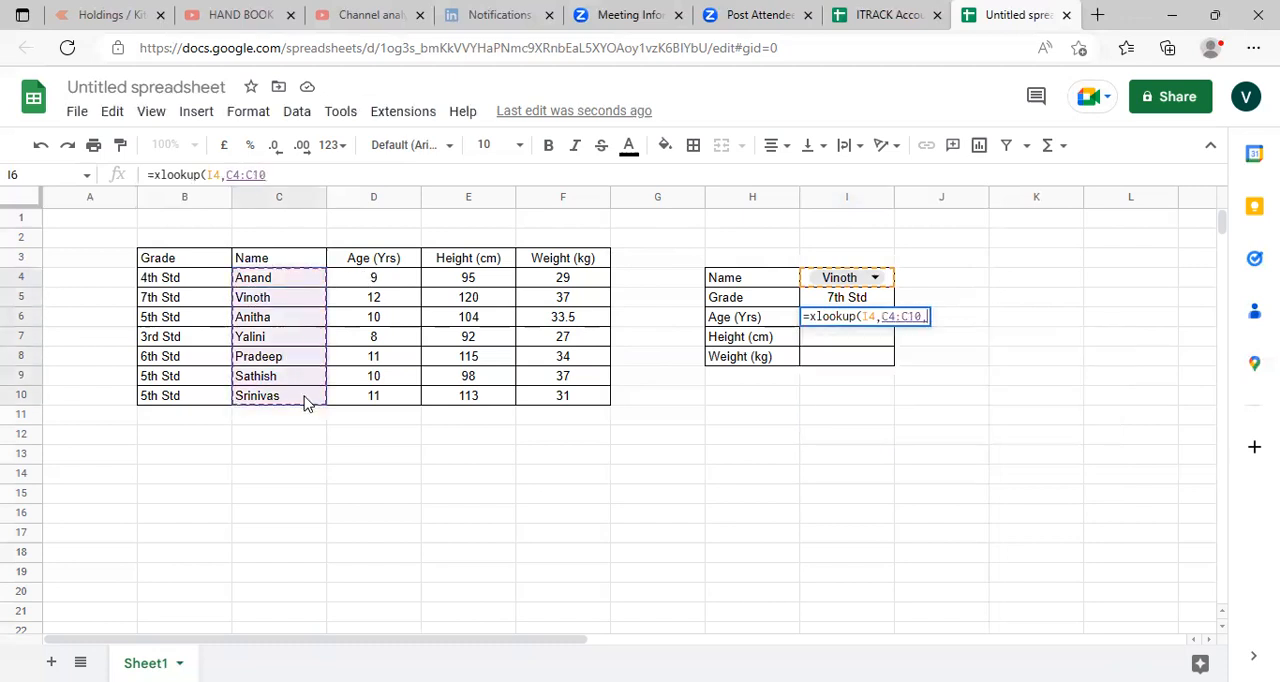
{"action": "type", "text": ","}
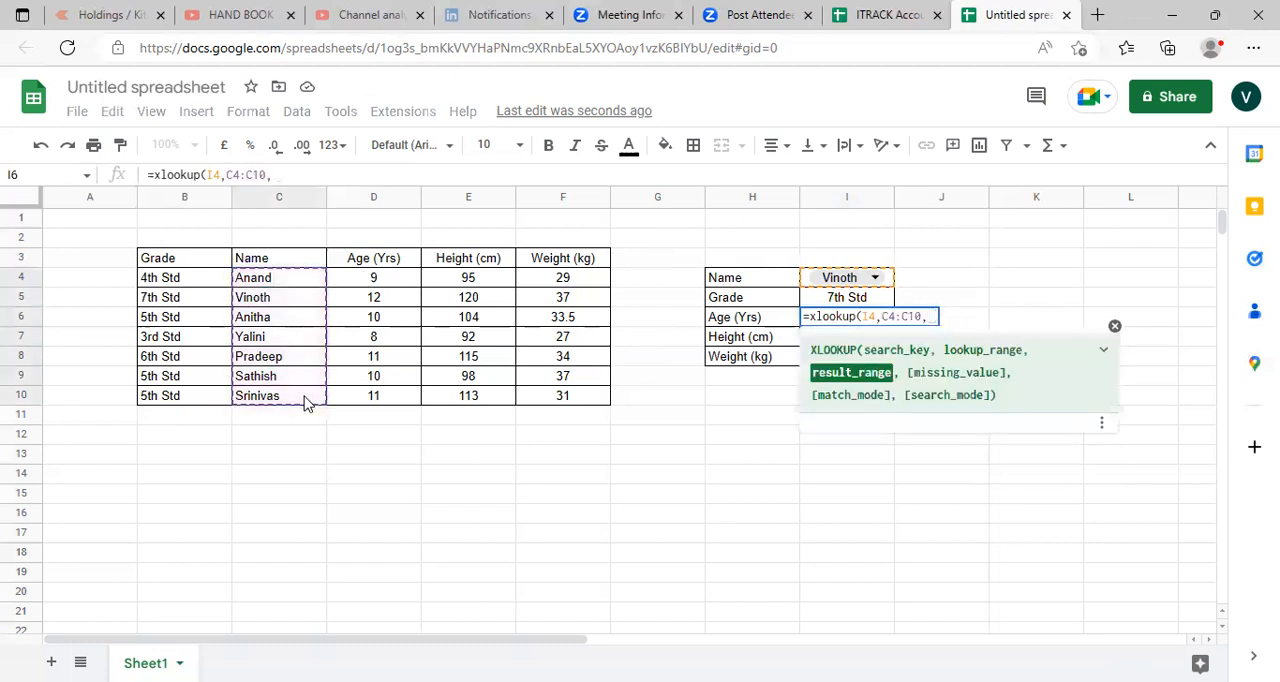
{"action": "left_click", "coordinate": [375, 280]}
{"action": "left_click_drag", "start_coordinate": [375, 280], "coordinate": [380, 400]}
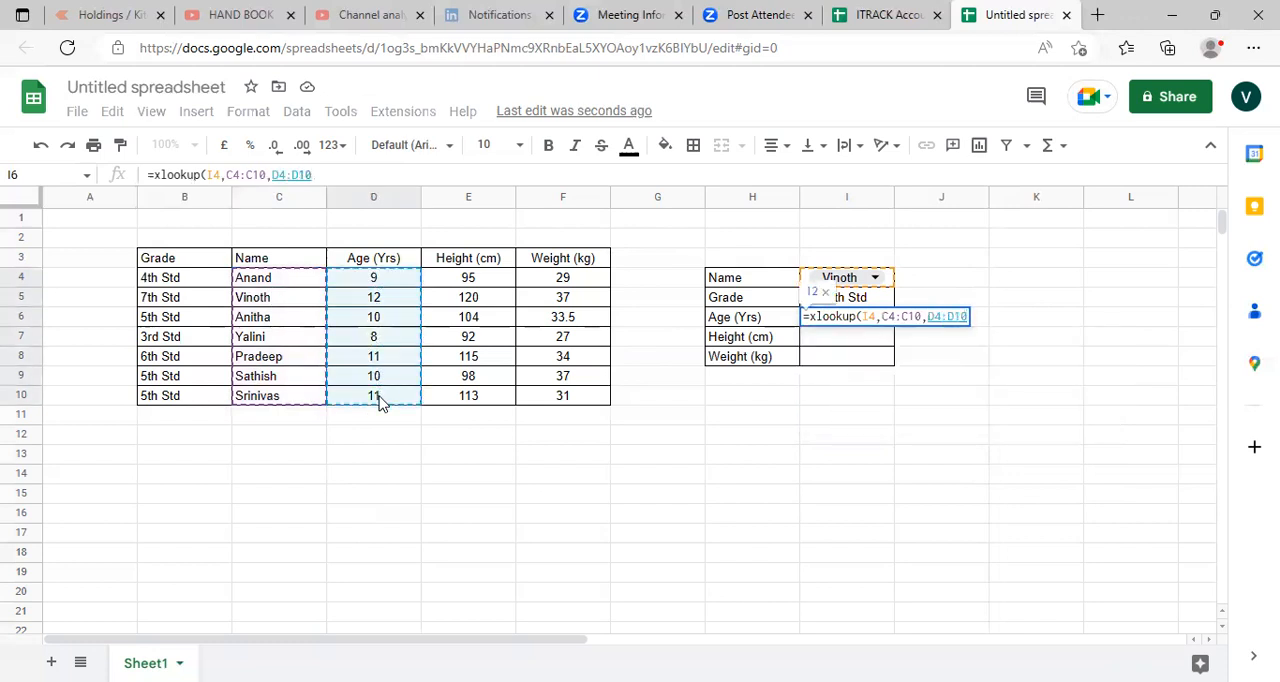
{"action": "key", "text": "Return"}
{"action": "key", "text": "Up"}
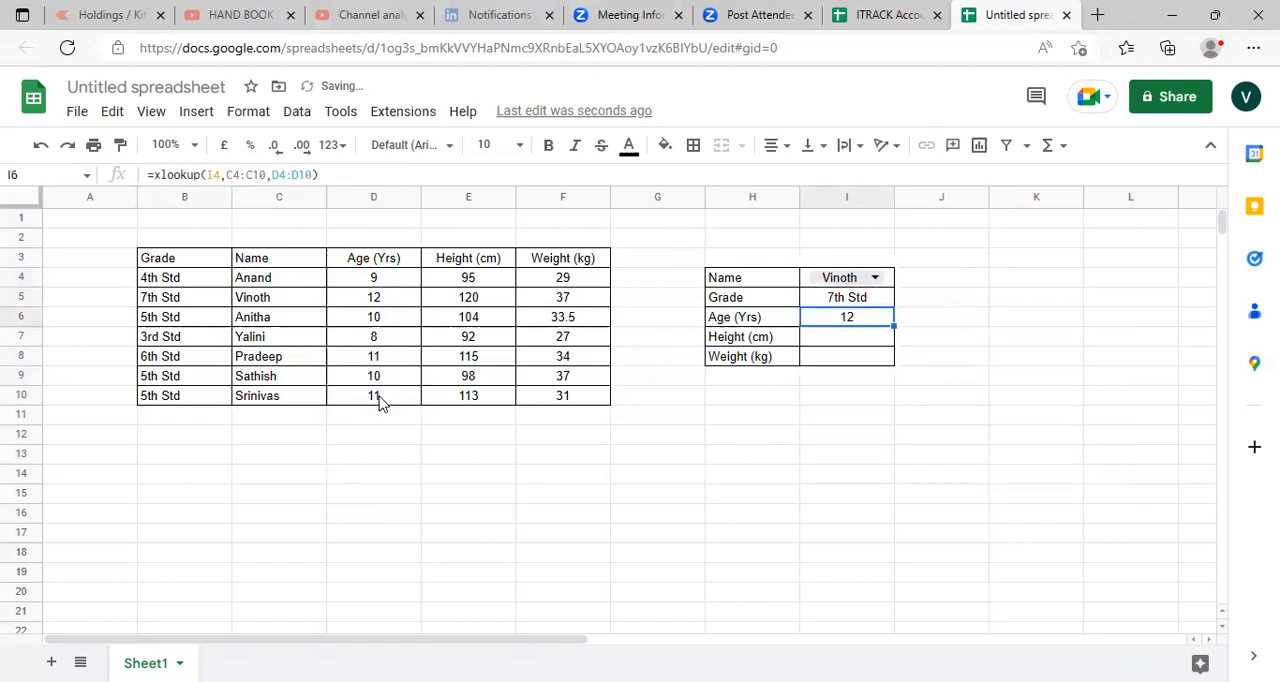
- Copy the age formula text from cell I6 into cell I7 and change its result range to E4:E10 for the height
{"action": "left_click", "coordinate": [331, 173]}
{"action": "key", "text": "ctrl+a"}
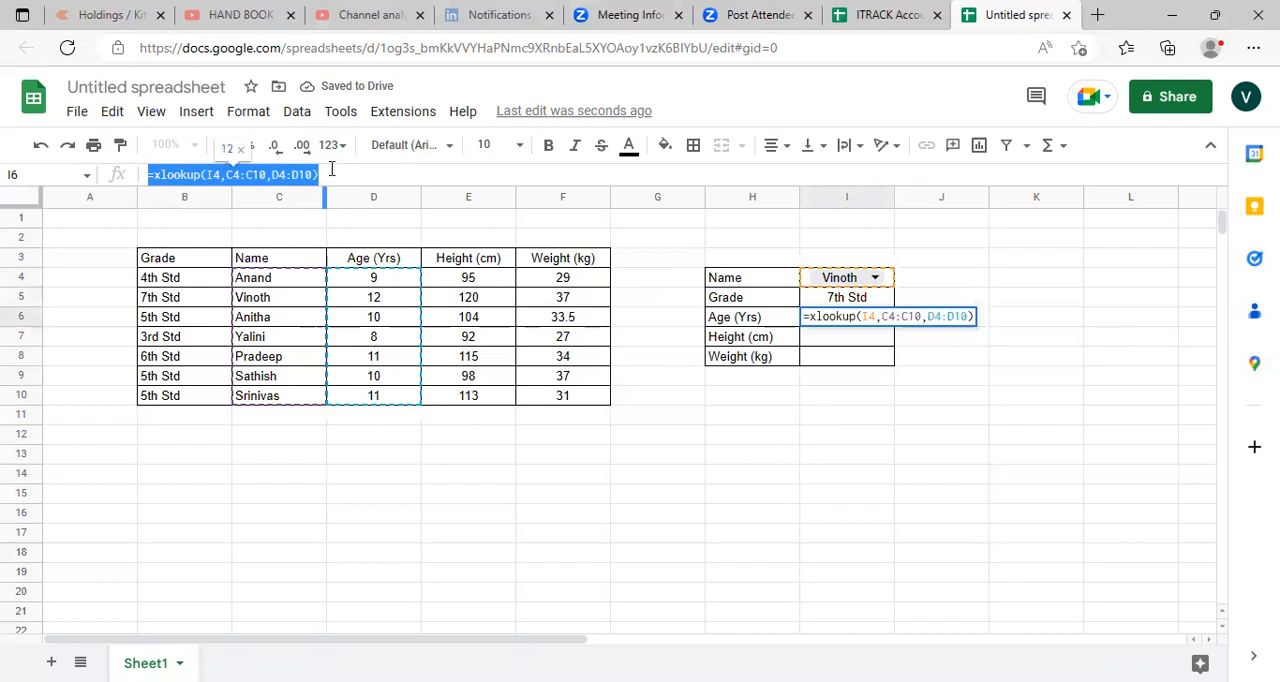
{"action": "key", "text": "Return"}
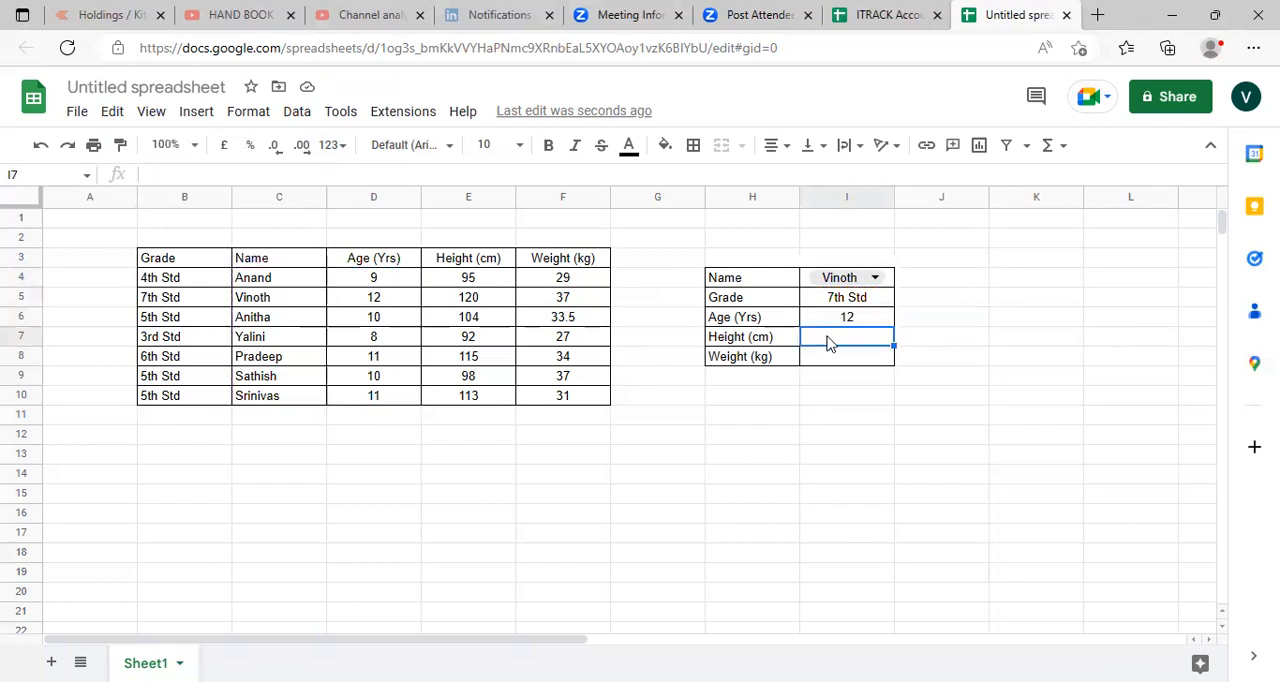
{"action": "key", "text": "ctrl+v"}
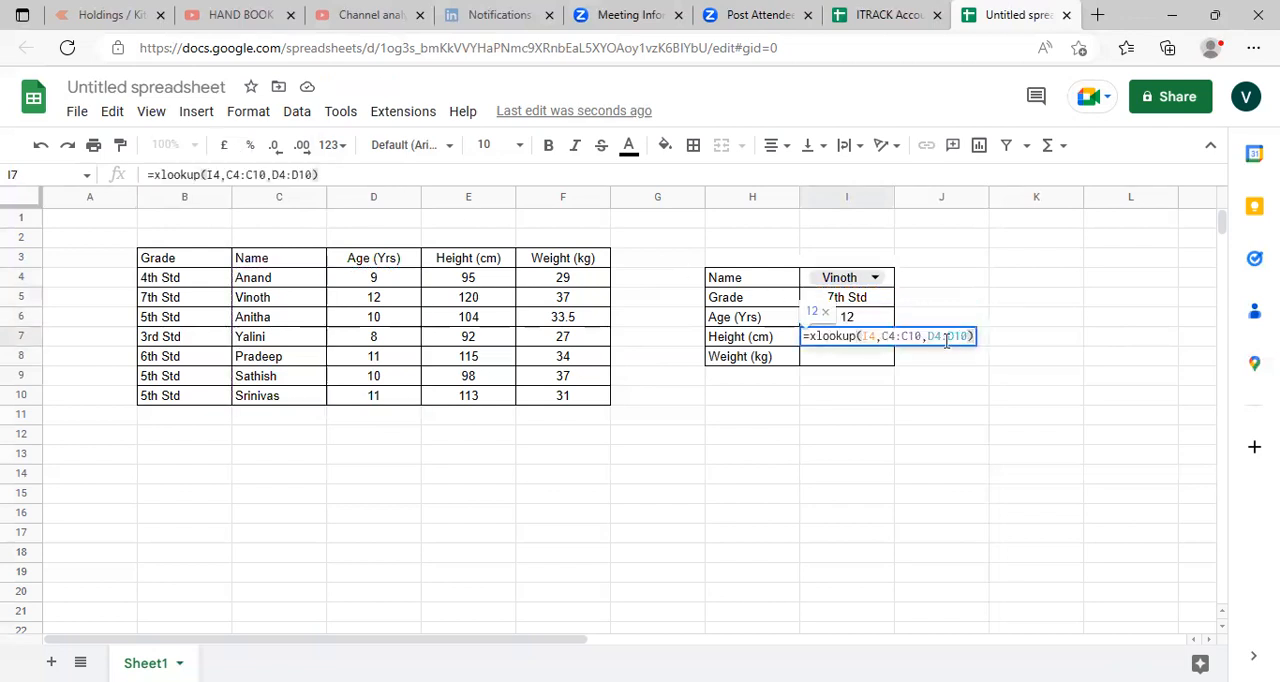
{"action": "left_click", "coordinate": [931, 337]}
{"action": "key", "text": "shift+Right"}
{"action": "key", "text": "shift+Right"}
{"action": "key", "text": "shift+Right"}
{"action": "key", "text": "shift+Right"}
{"action": "key", "text": "shift+Right"}
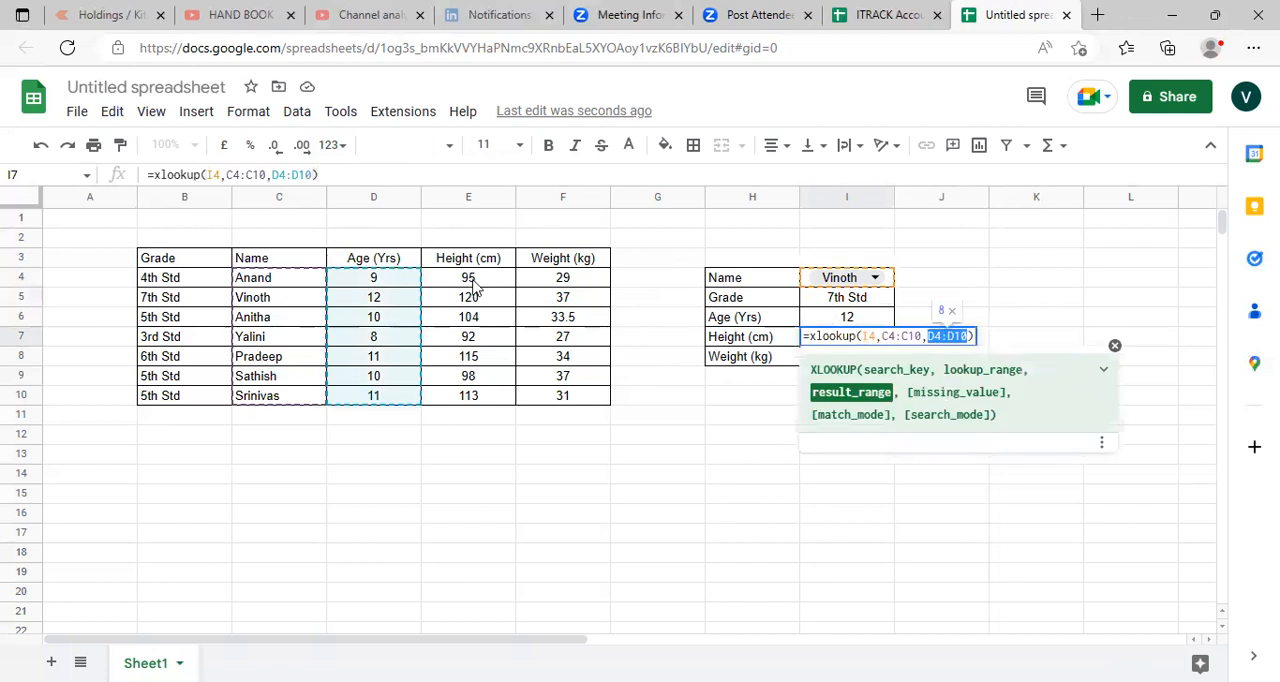
{"action": "key", "text": "BackSpace"}
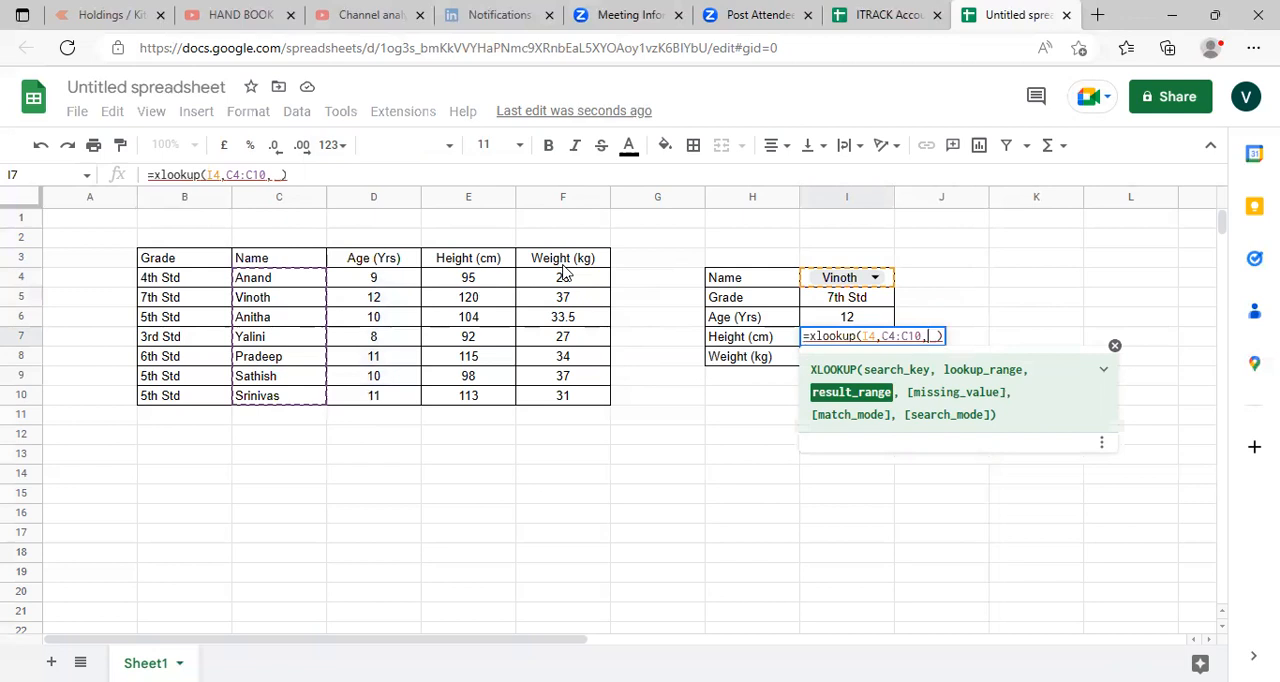
{"action": "left_click_drag", "start_coordinate": [467, 282], "coordinate": [471, 404]}
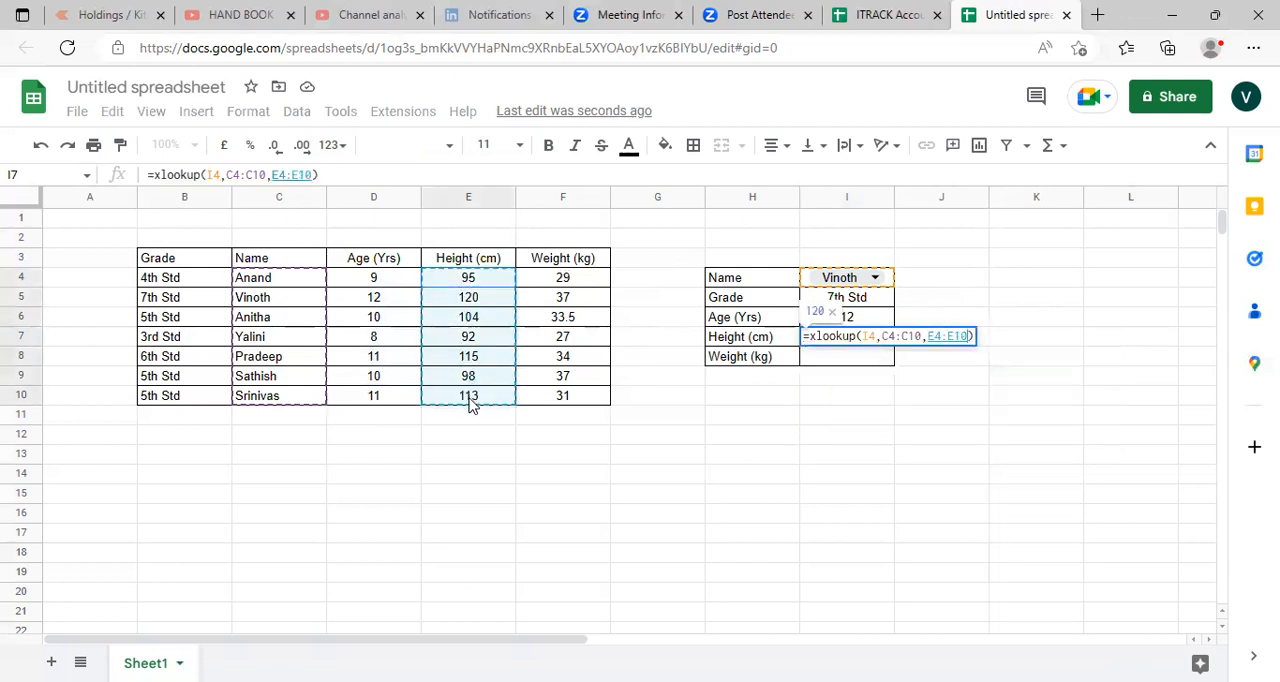
{"action": "key", "text": "Return"}
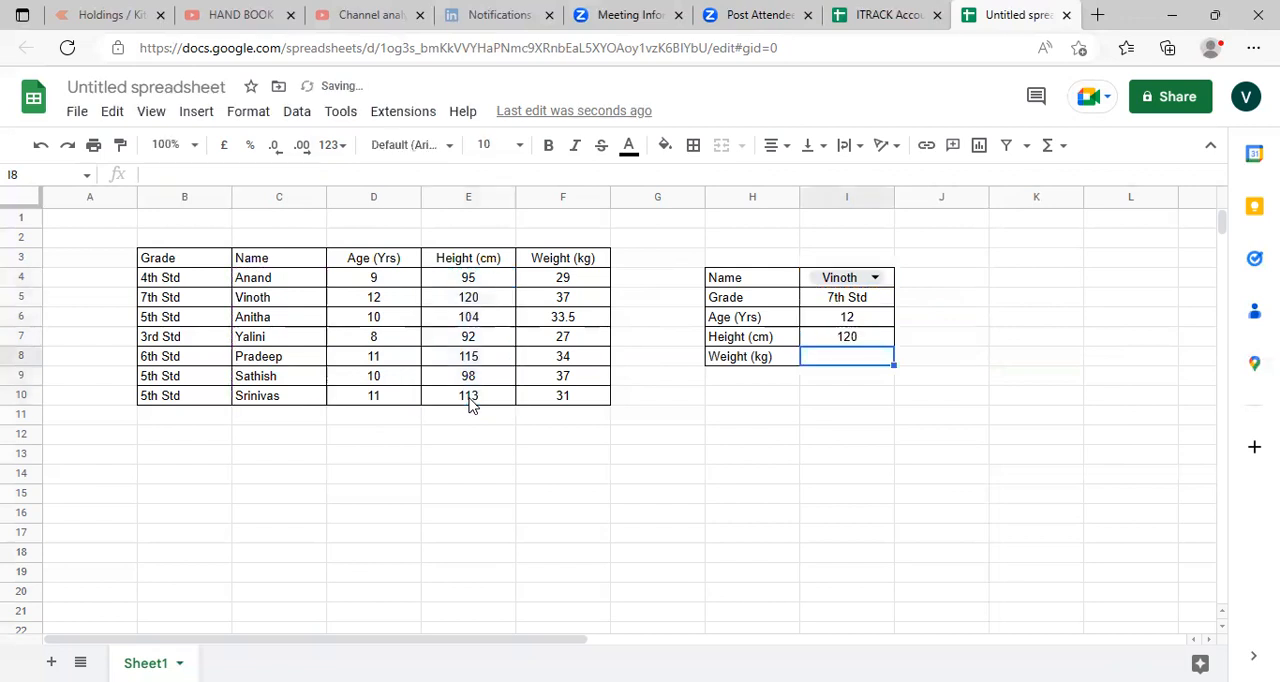
- Paste the copied lookup formula into cell I8 and change its result range to F4:F10 for the weight
{"action": "double_click", "coordinate": [873, 356]}
{"action": "key", "text": "ctrl+v"}
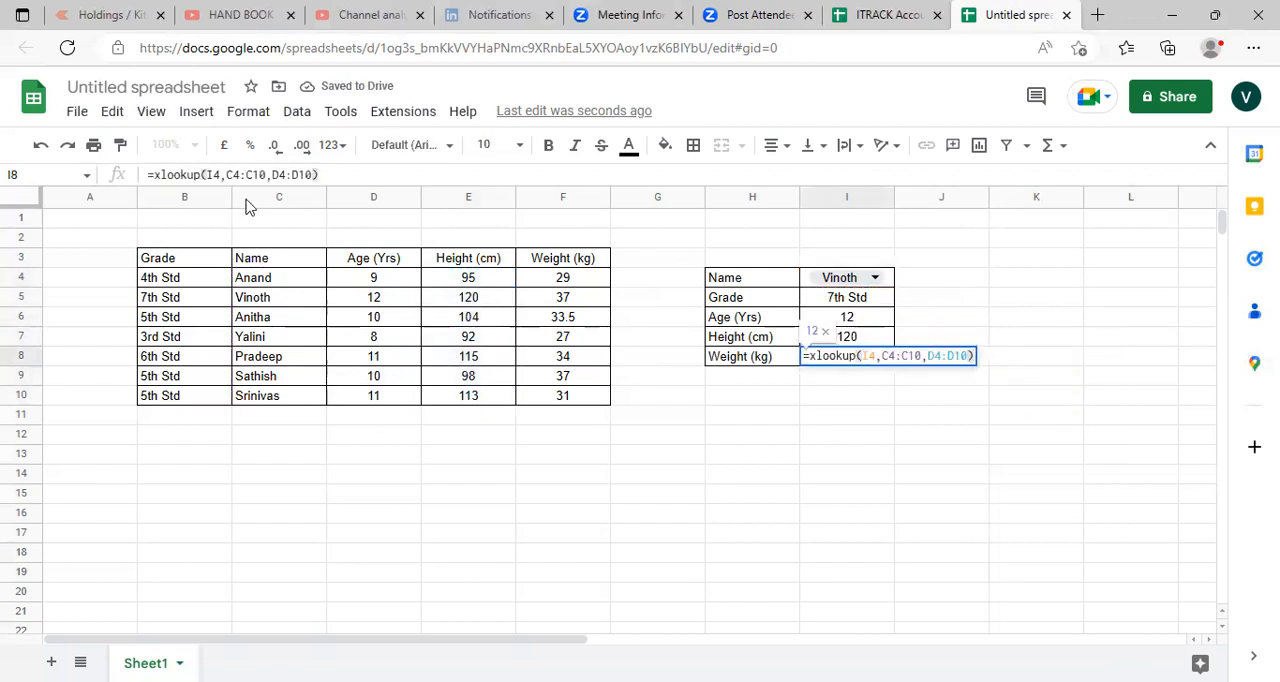
{"action": "left_click", "coordinate": [277, 174]}
{"action": "key", "text": "shift+Right"}
{"action": "key", "text": "shift+Right"}
{"action": "key", "text": "shift+Right"}
{"action": "key", "text": "shift+Right"}
{"action": "key", "text": "shift+Right"}
{"action": "key", "text": "shift+Right"}
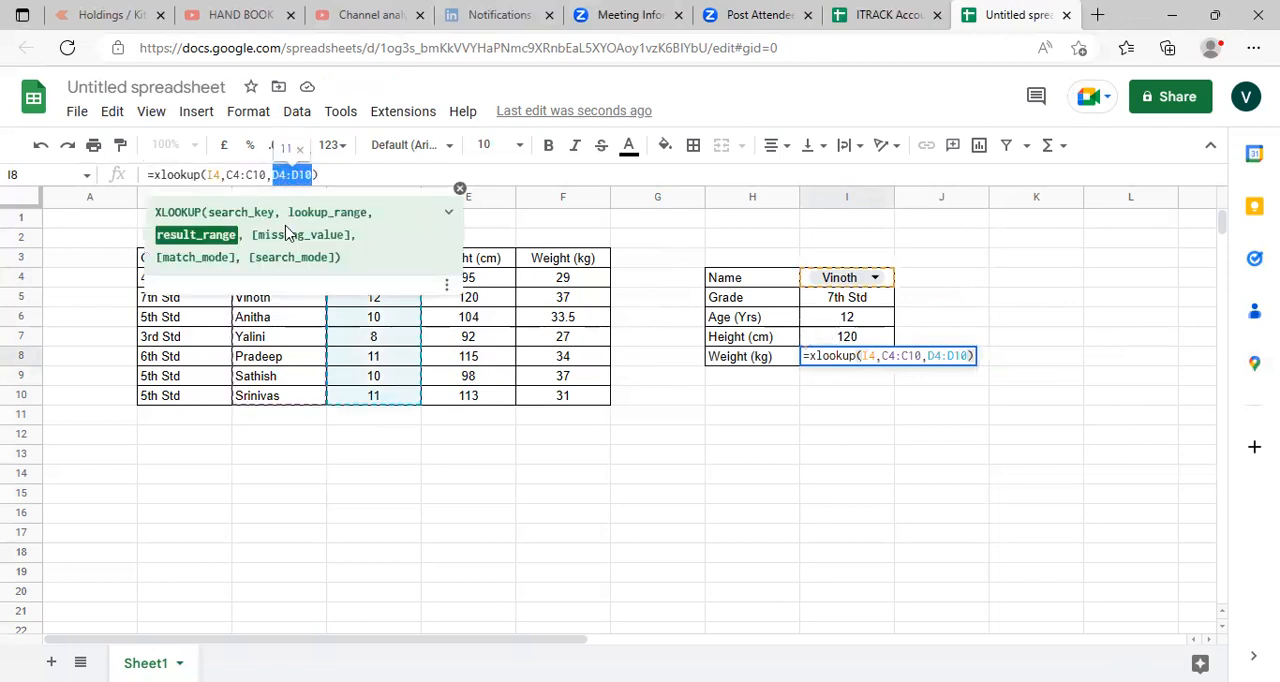
{"action": "key", "text": "BackSpace"}
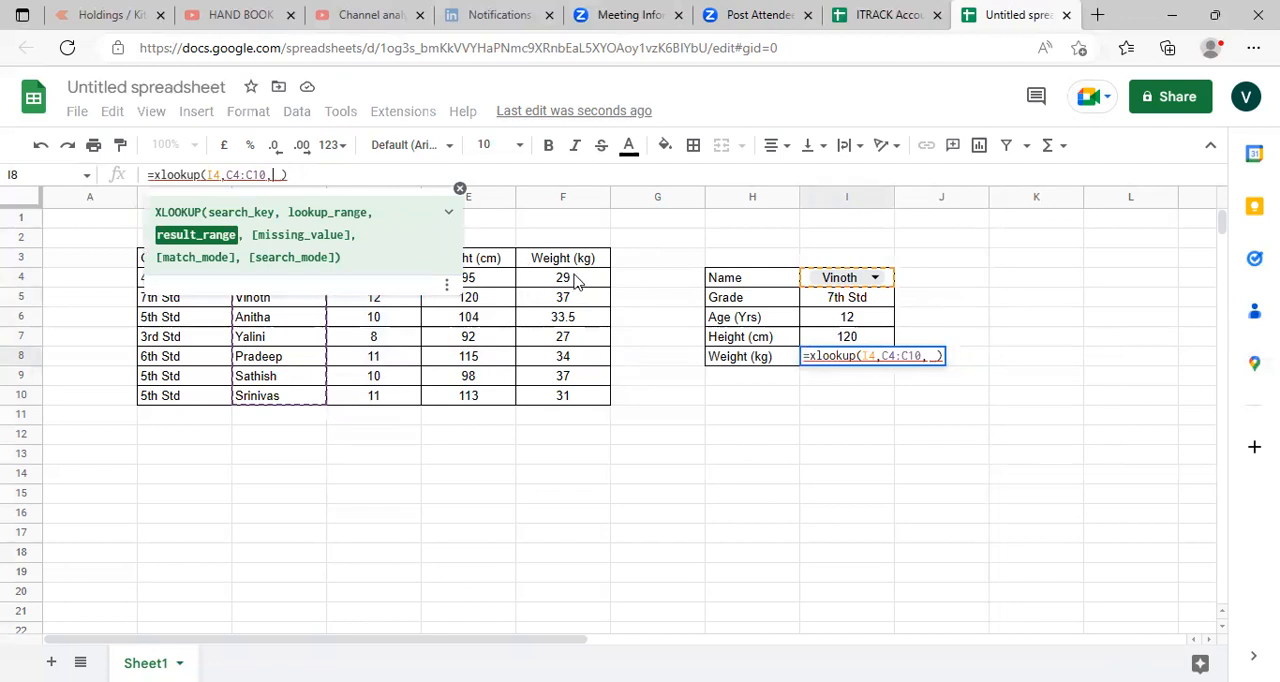
{"action": "left_click_drag", "start_coordinate": [573, 280], "coordinate": [575, 405]}
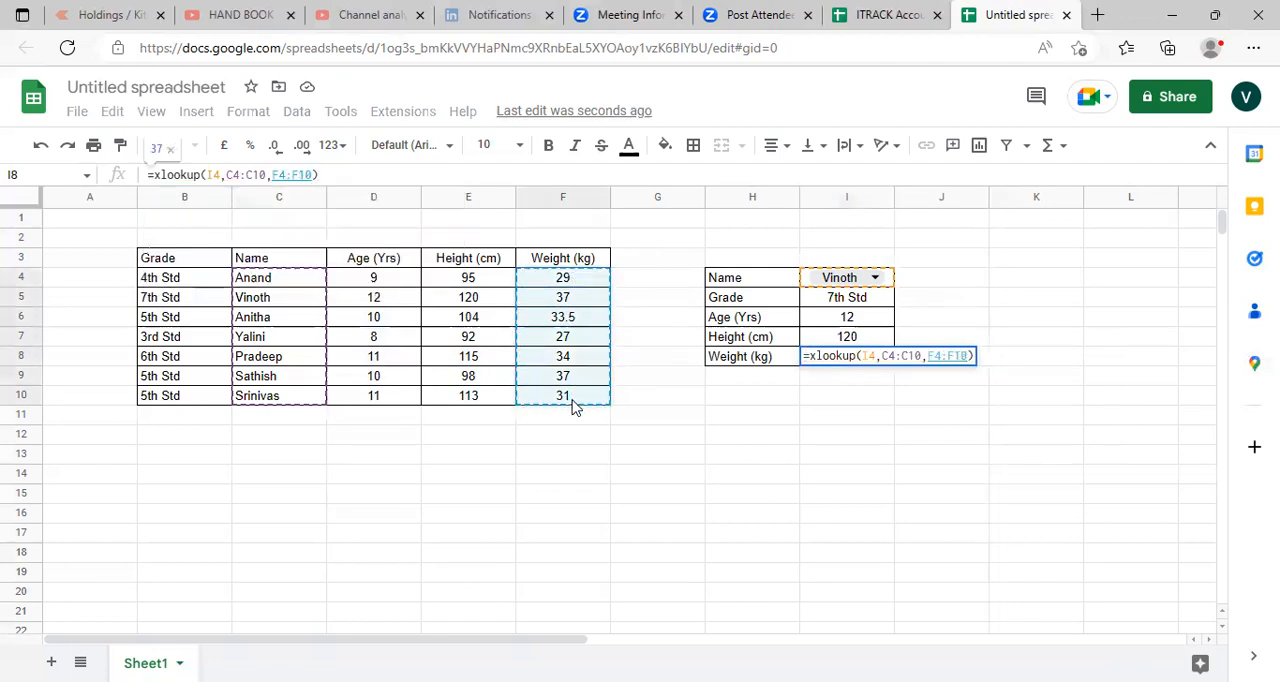
{"action": "key", "text": "Return"}
{"action": "key", "text": "Up"}
{"action": "key", "text": "Up"}
{"action": "key", "text": "Up"}
{"action": "key", "text": "Up"}
{"action": "key", "text": "Up"}
{"action": "key", "text": "Up"}
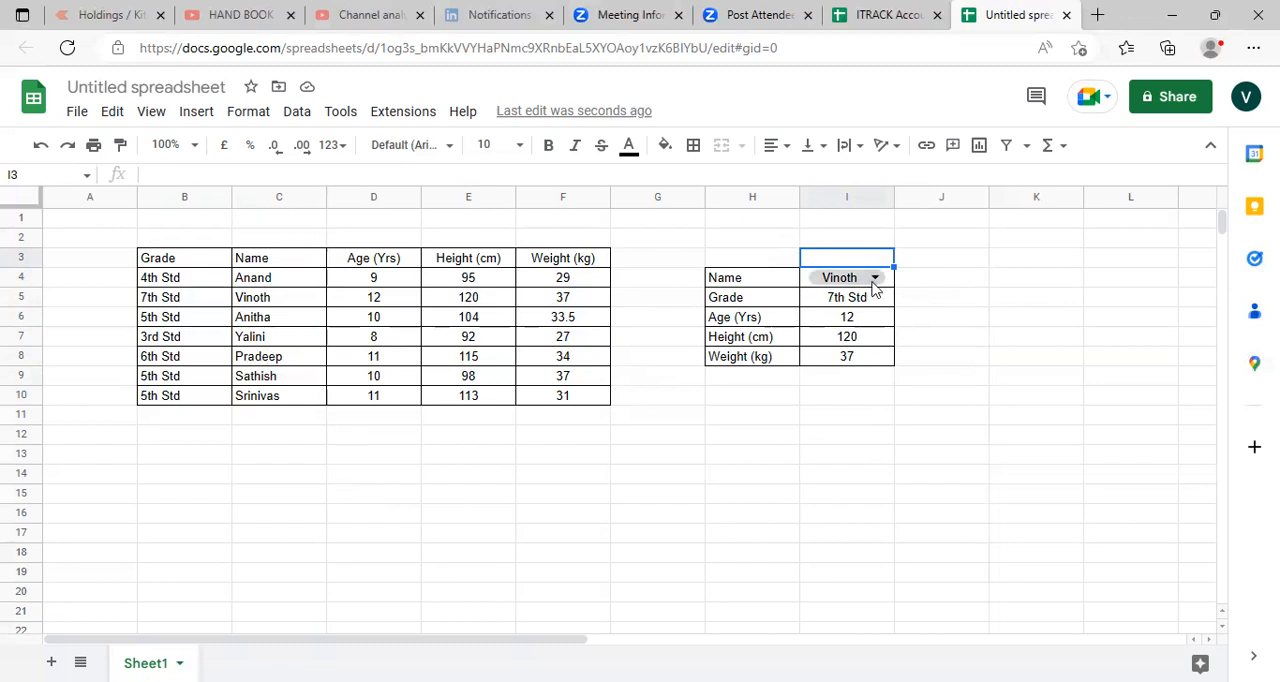
- Choose the fifth student's name from the drop-down list in cell I4 to test all the lookups
{"action": "left_click", "coordinate": [874, 284]}
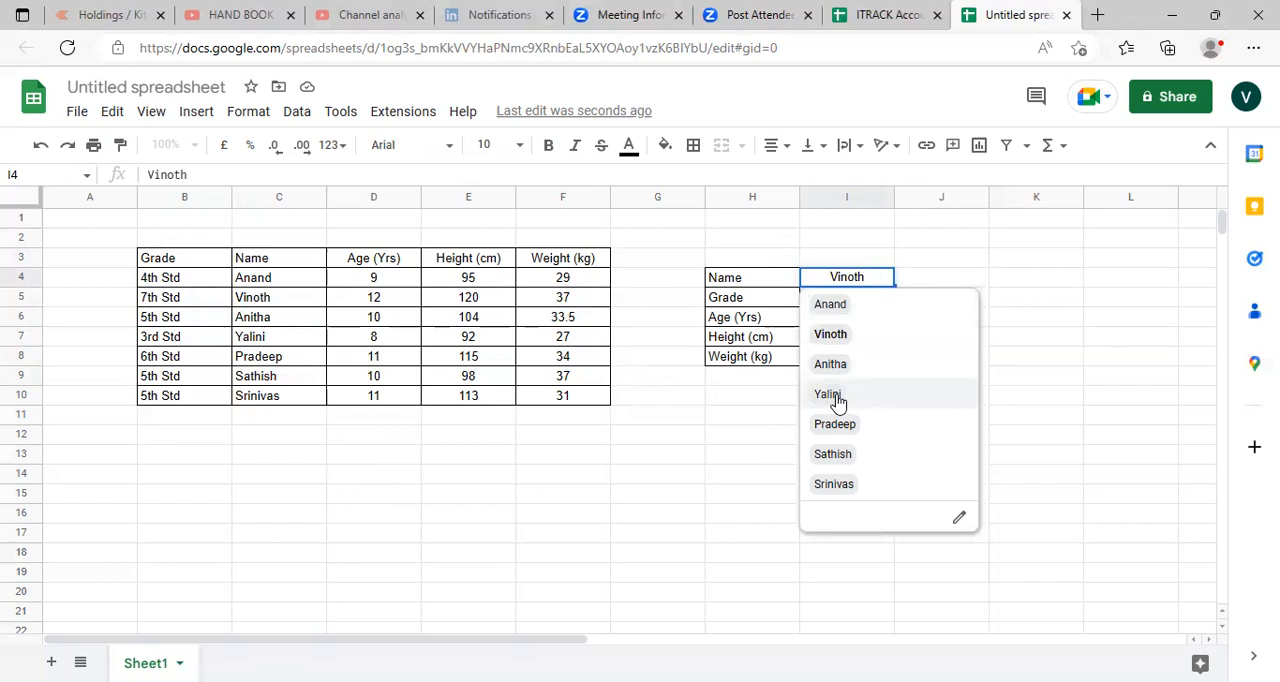
{"action": "left_click", "coordinate": [838, 428]}
{"action": "left_click", "coordinate": [839, 435]}
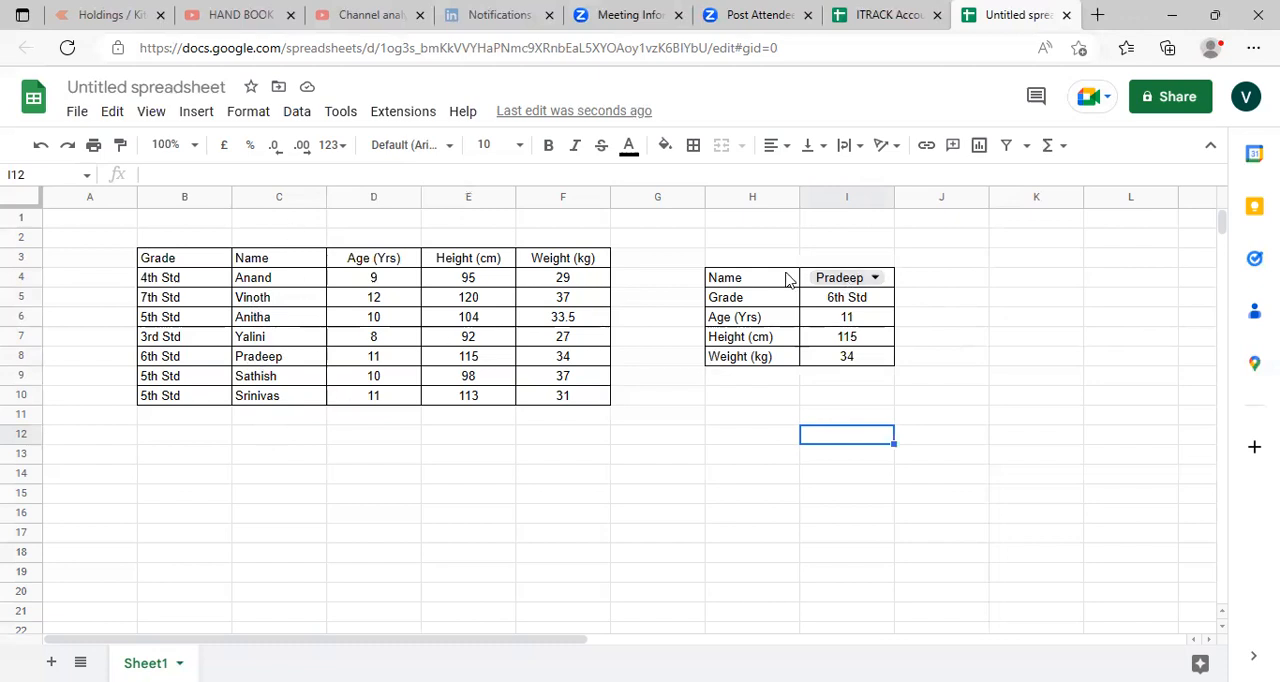
- Review the XLOOKUP arguments of the grade formula in cell I5 without changing them
{"action": "left_click", "coordinate": [870, 300]}
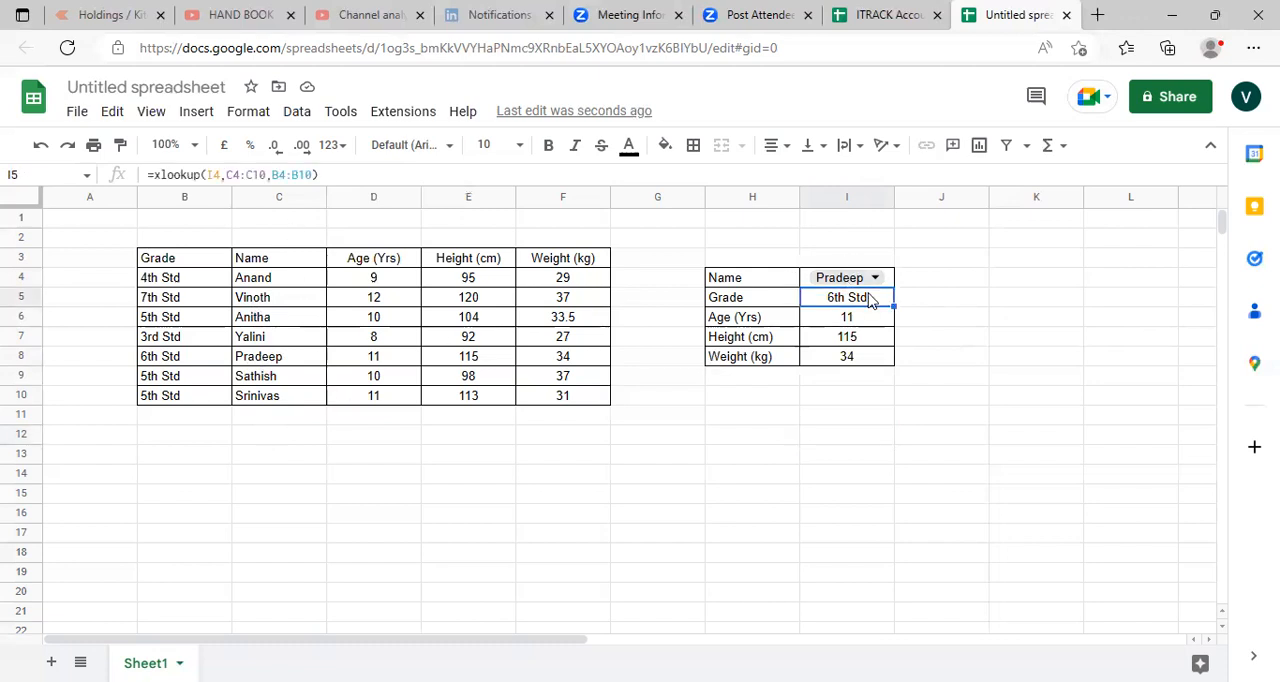
{"action": "left_click", "coordinate": [214, 174]}
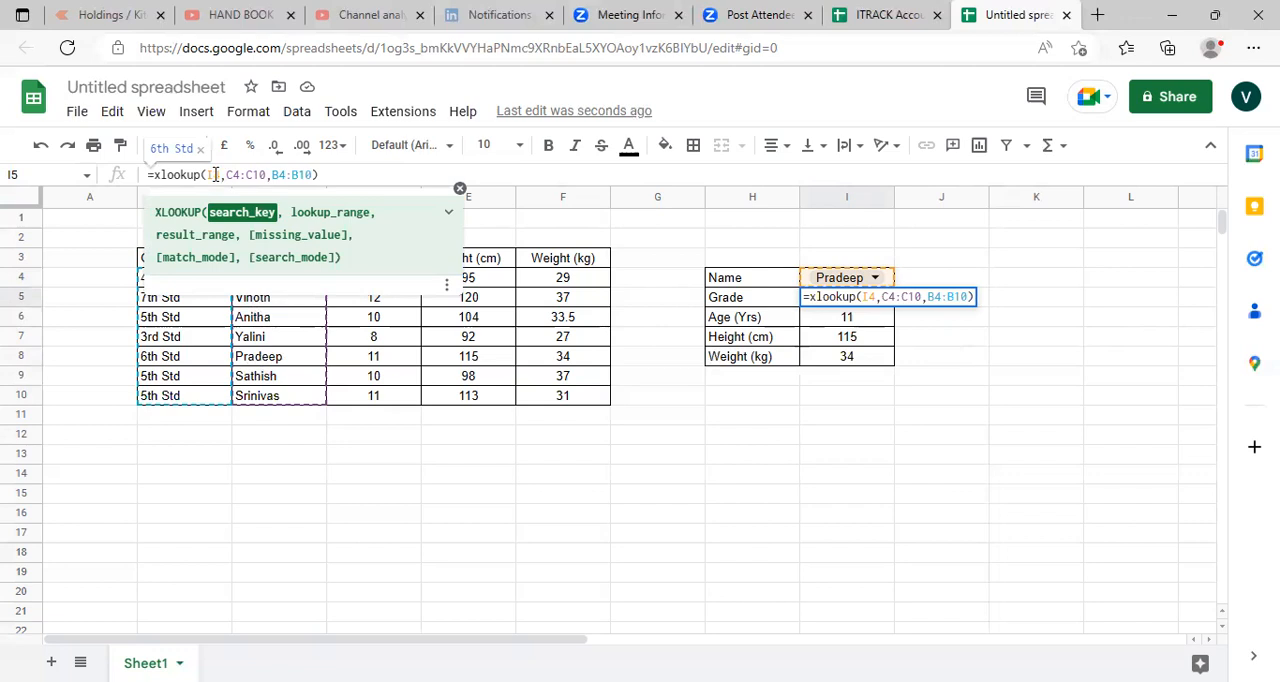
{"action": "key", "text": "Return"}
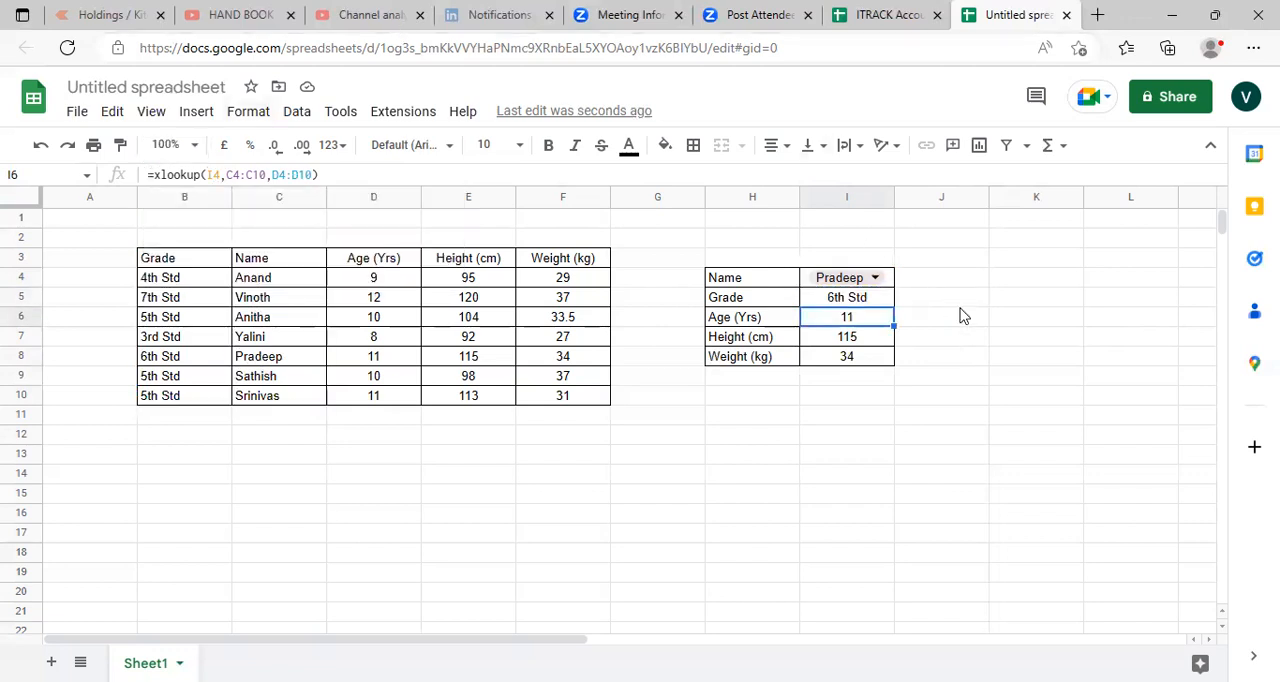
{"action": "left_click", "coordinate": [922, 263]}
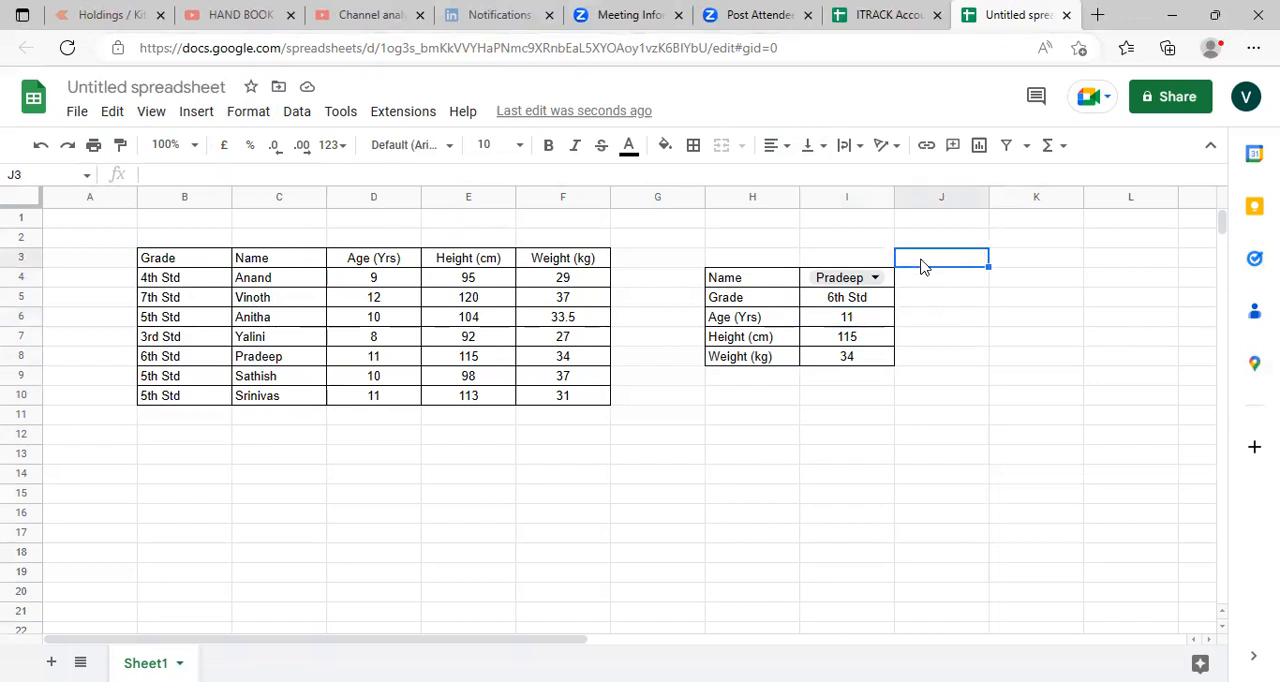